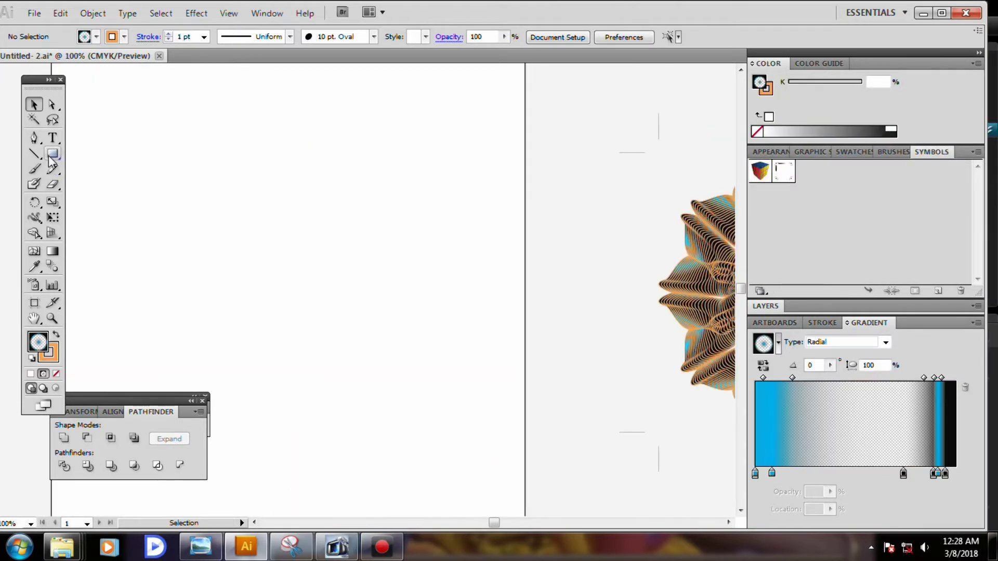
Draw a 100 × 100 pt circle near the artboard centre and set its fill to None
drag(51, 159, 138, 183)
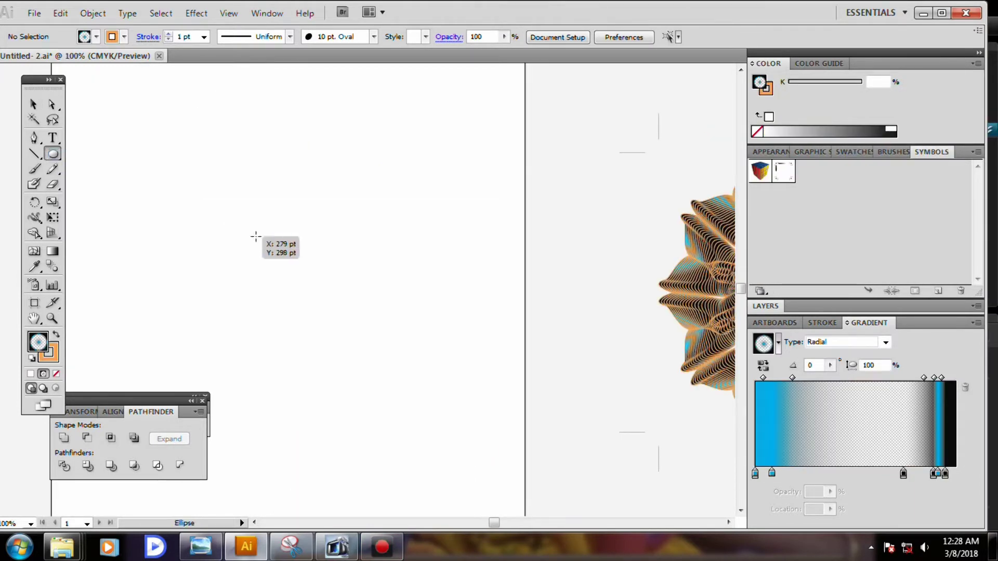
click(324, 265)
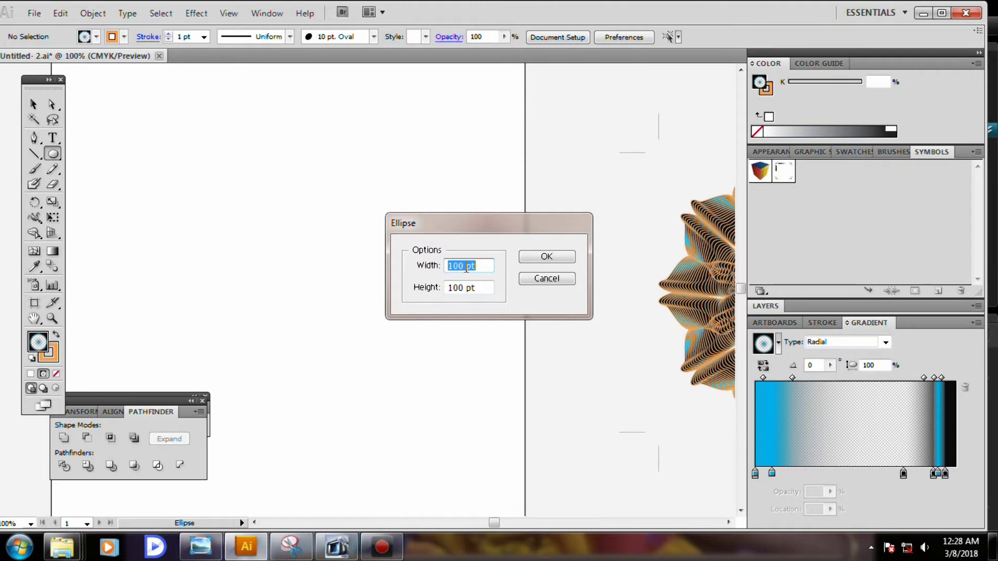
click(533, 261)
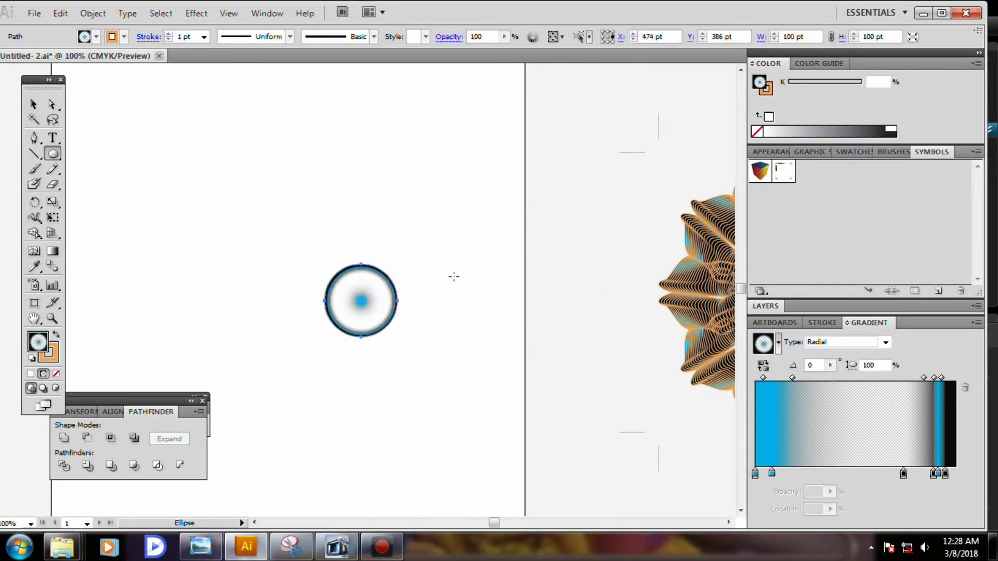
click(56, 374)
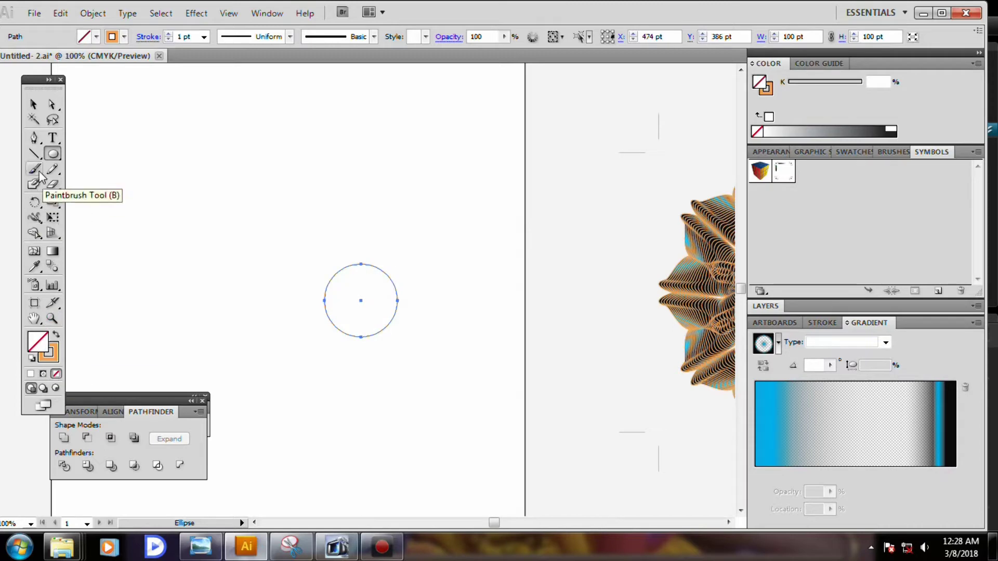
click(33, 104)
click(173, 183)
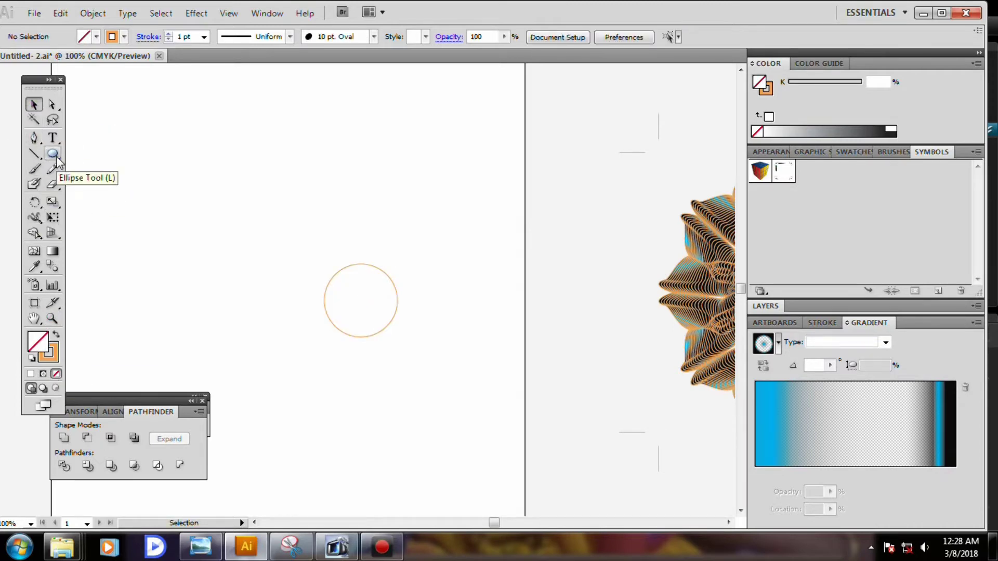
drag(52, 154, 94, 217)
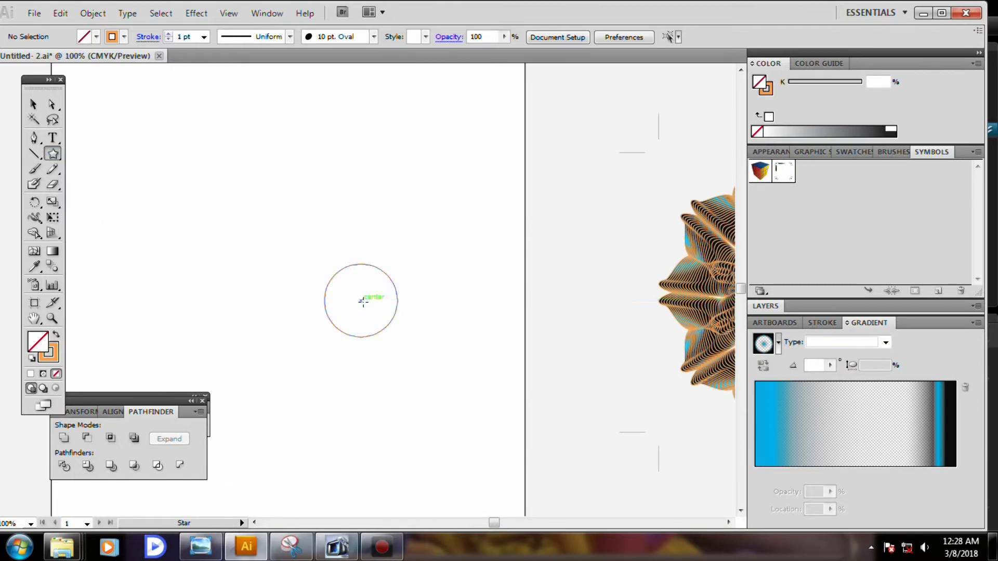
Create a 10-point star centred on the circle, 138 pt outer and 60 pt inner radius
click(363, 302)
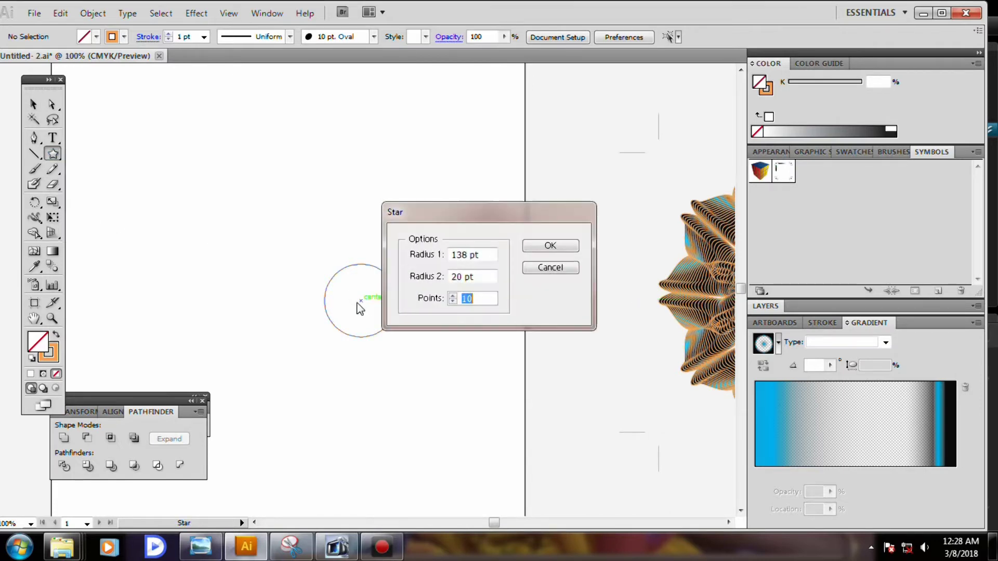
double_click(461, 278)
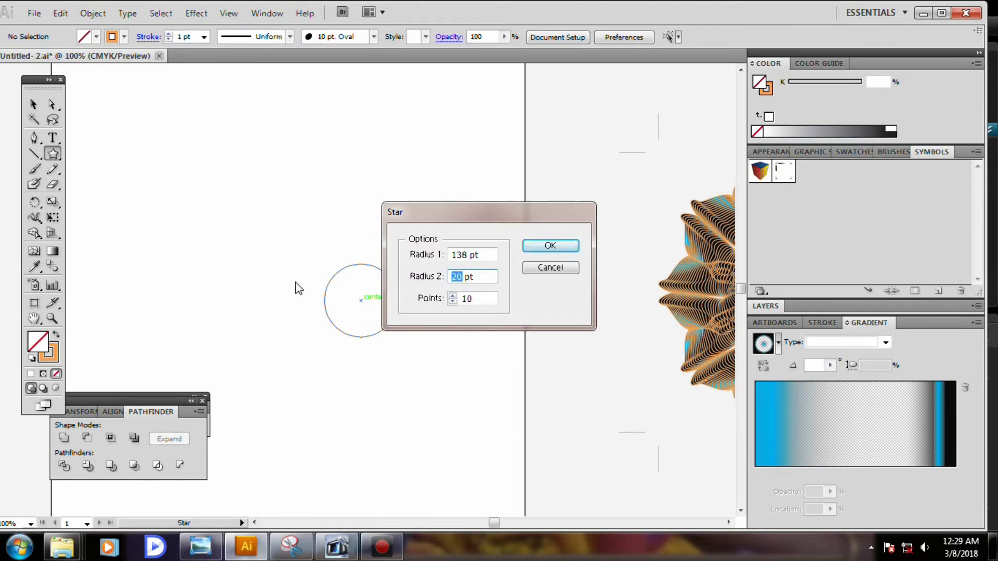
text(64)
key(Return)
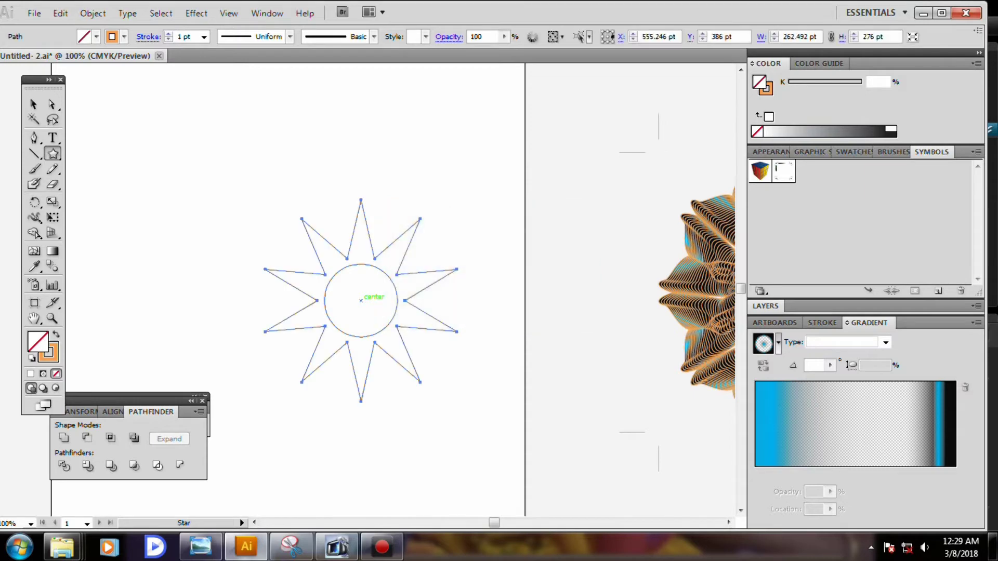
Create a second, larger concentric star with a 183 pt outer radius
click(361, 299)
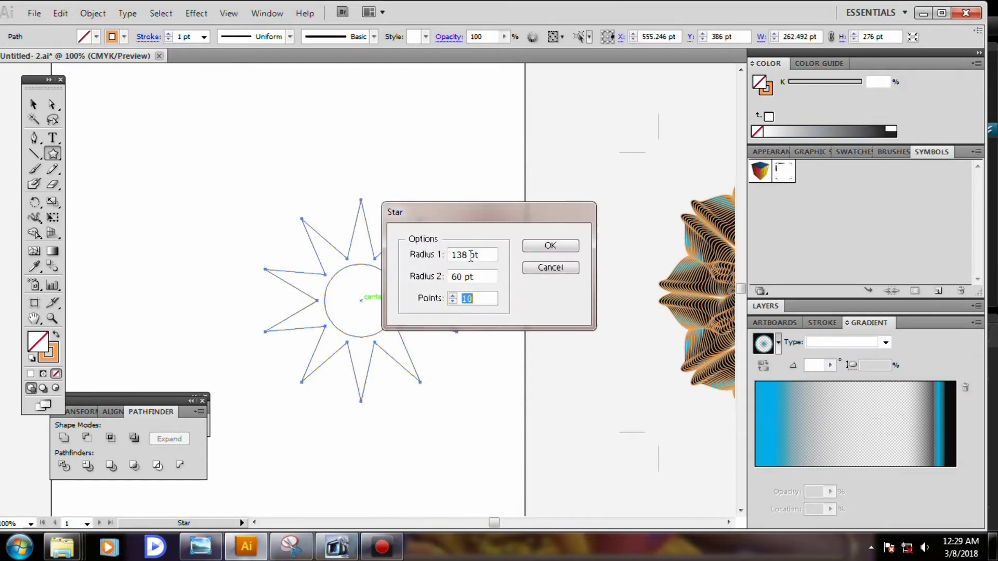
key(Tab)
text(18)
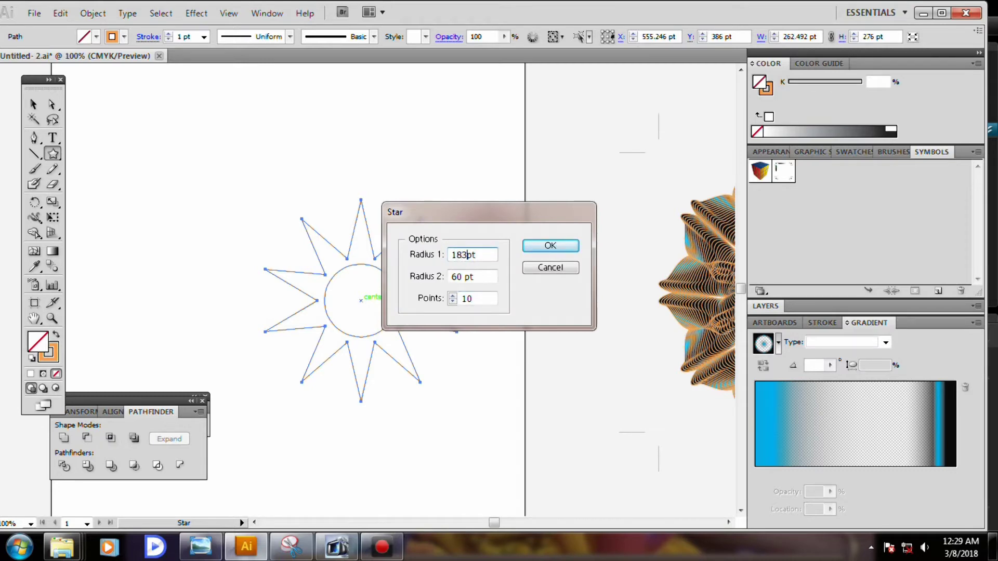
key(Return)
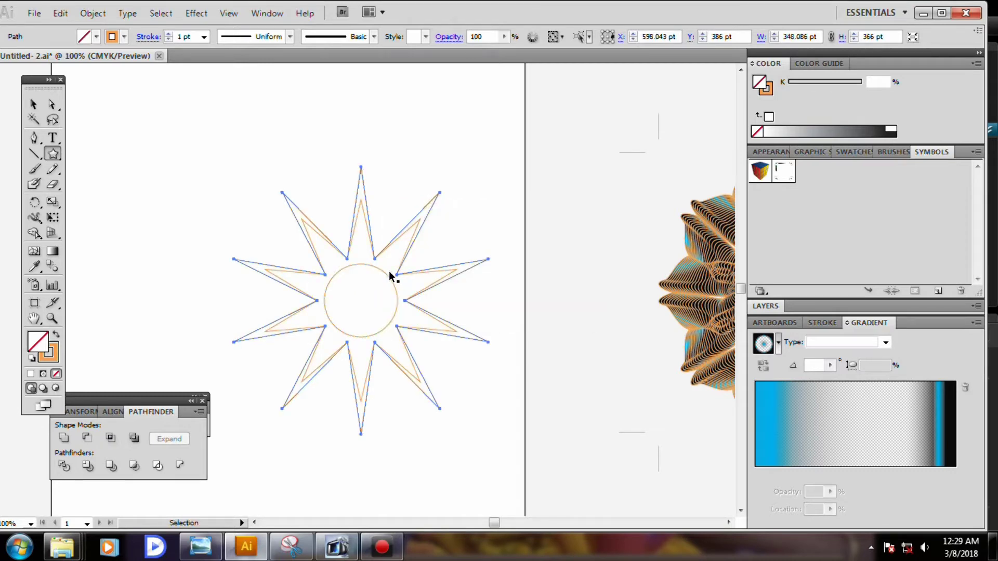
drag(403, 261, 377, 284)
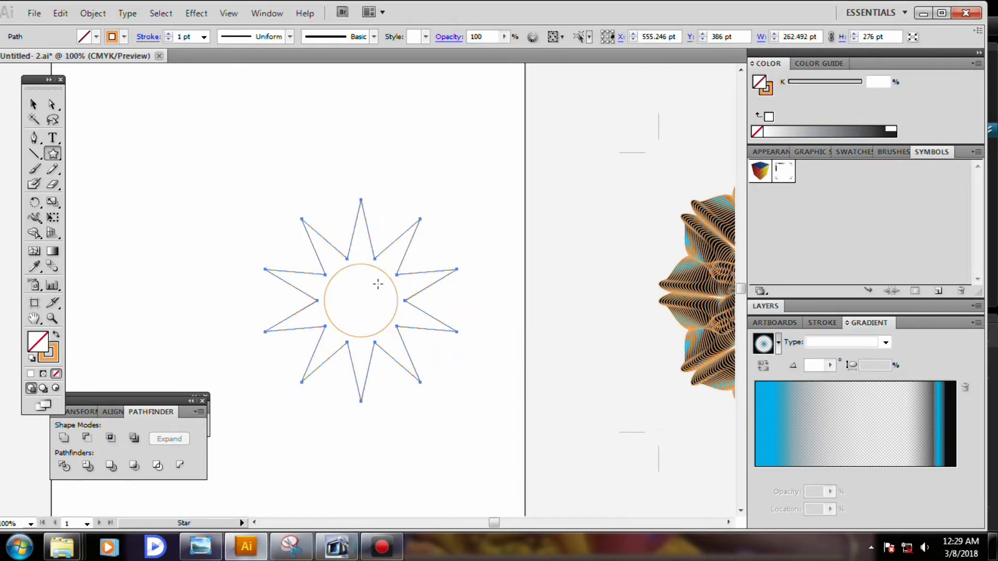
Try a star with 100 pt inner radius, then undo it
click(361, 306)
double_click(457, 278)
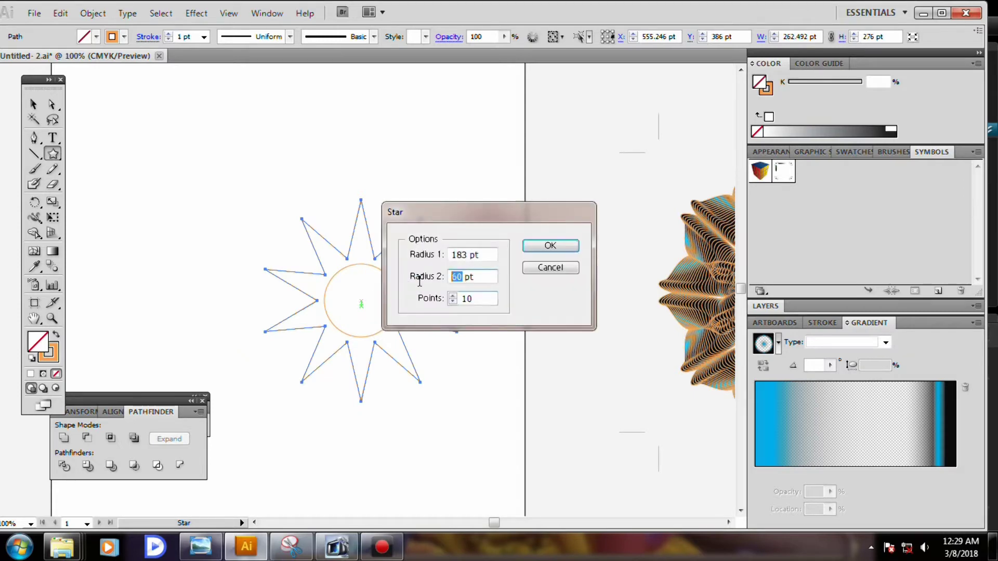
text(10)
key(Return)
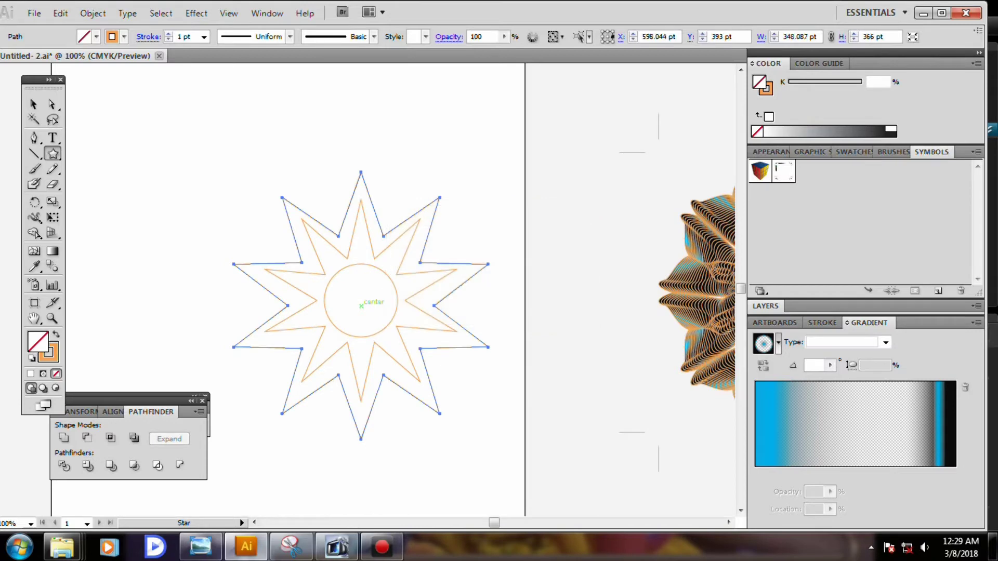
key(ctrl+z)
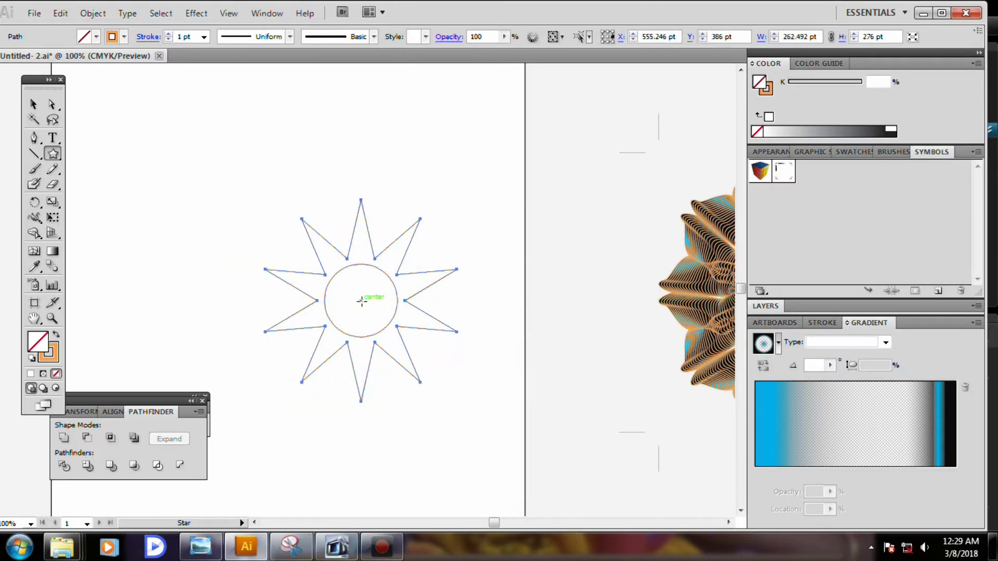
Create the outer 10-point star with 183 pt outer and 120 pt inner radius, then deselect
click(359, 300)
click(468, 276)
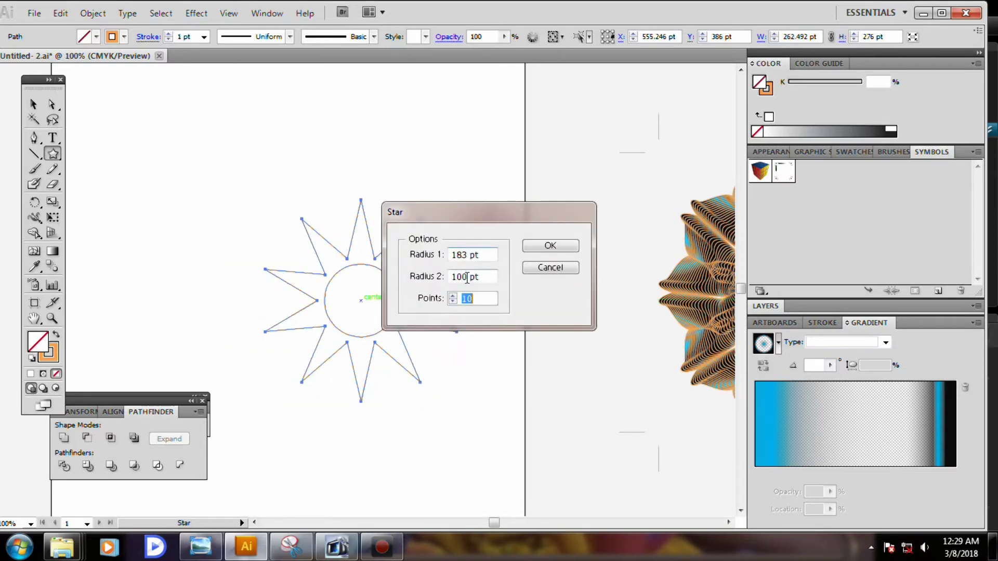
double_click(447, 277)
text(120)
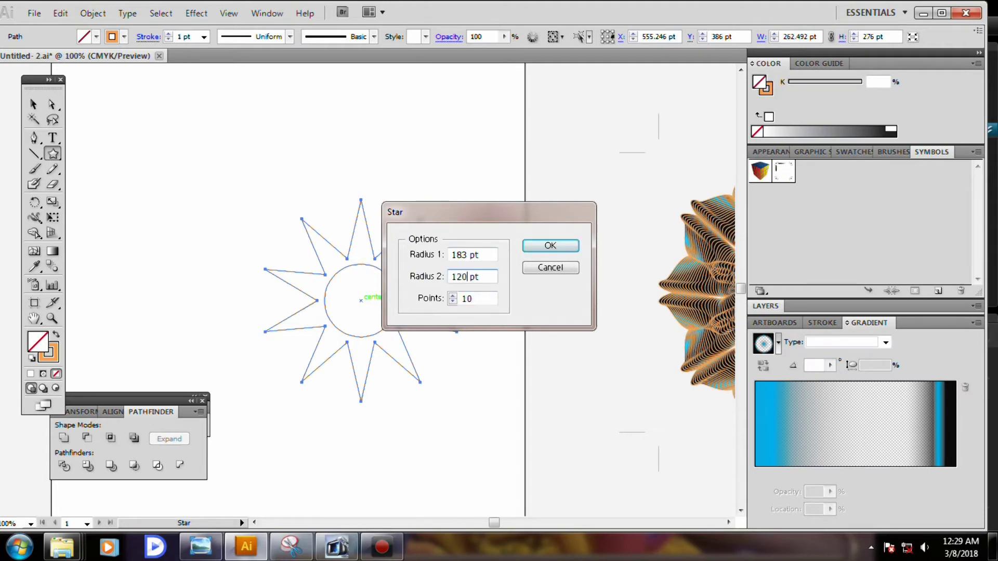
key(Return)
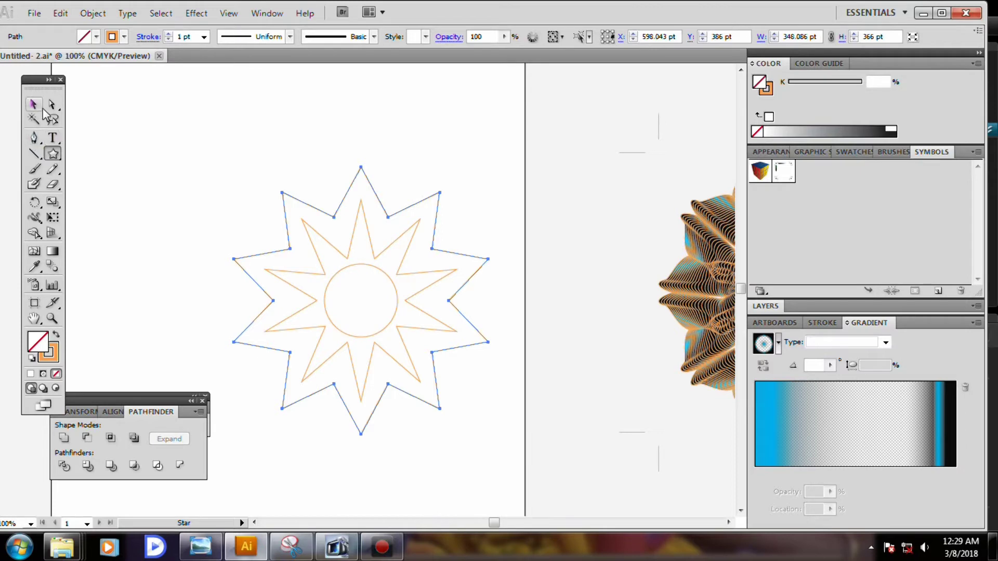
click(33, 104)
click(185, 171)
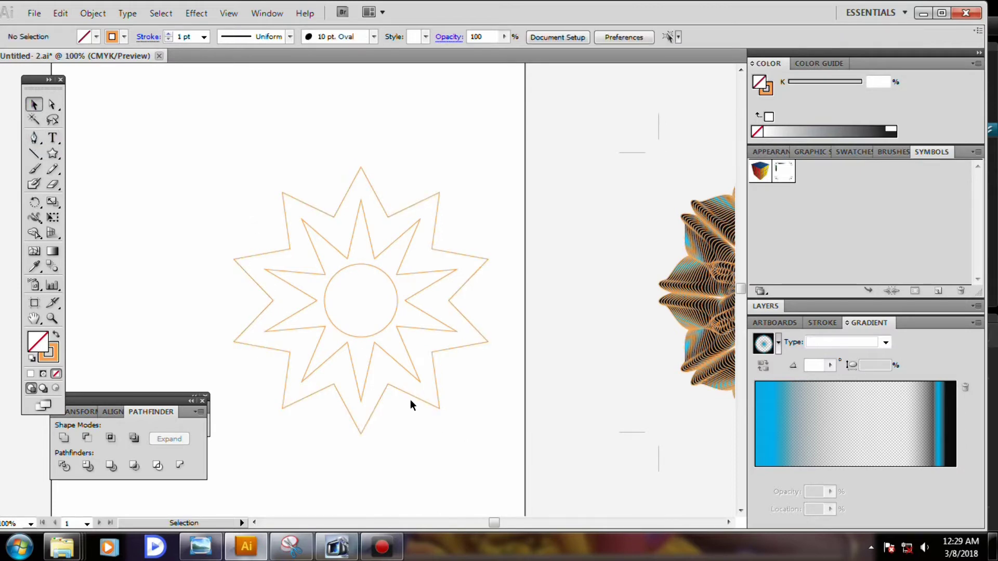
Try an orange fill on the outer star, undo it, and nudge its stroke magenta
click(440, 409)
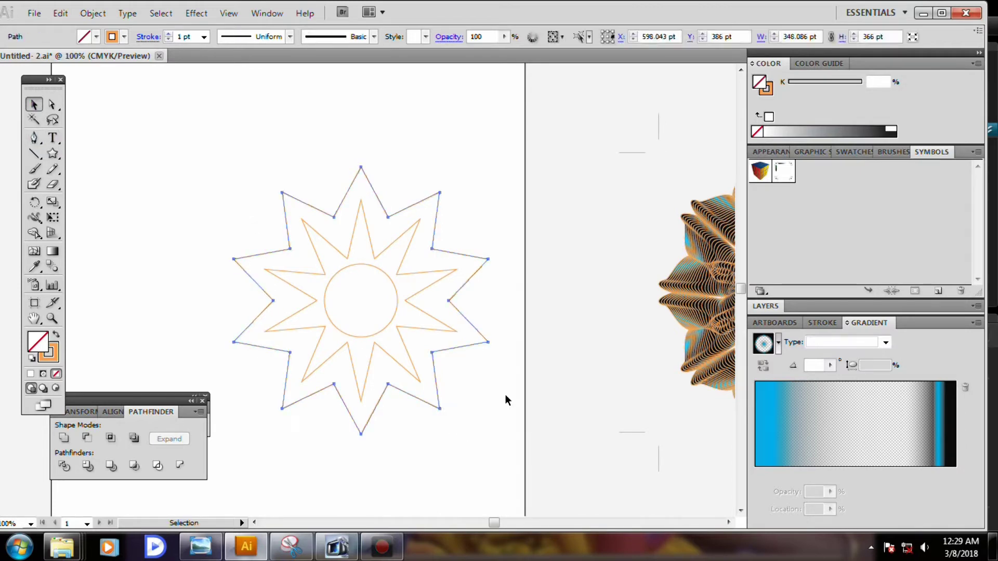
click(825, 153)
click(909, 154)
click(859, 152)
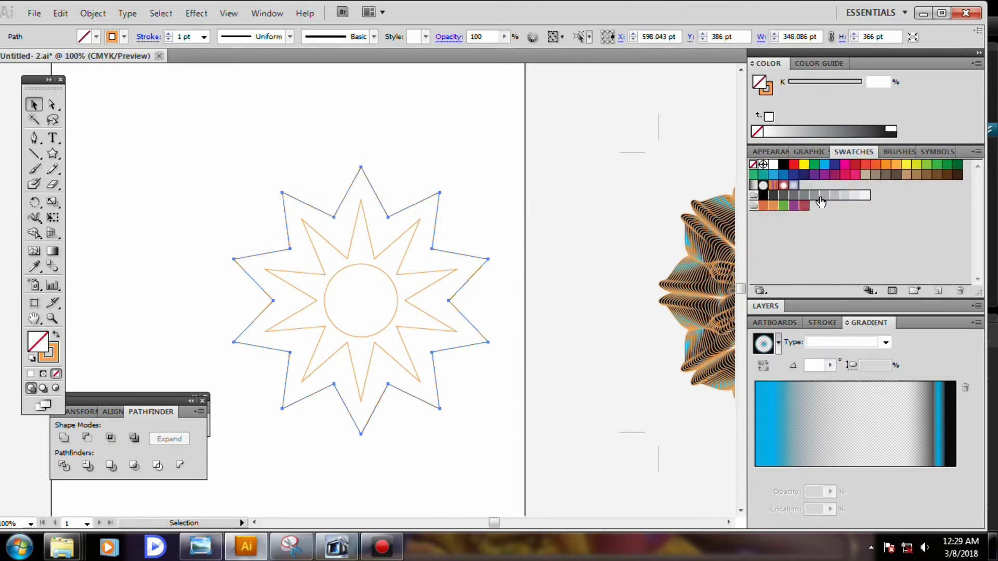
click(772, 207)
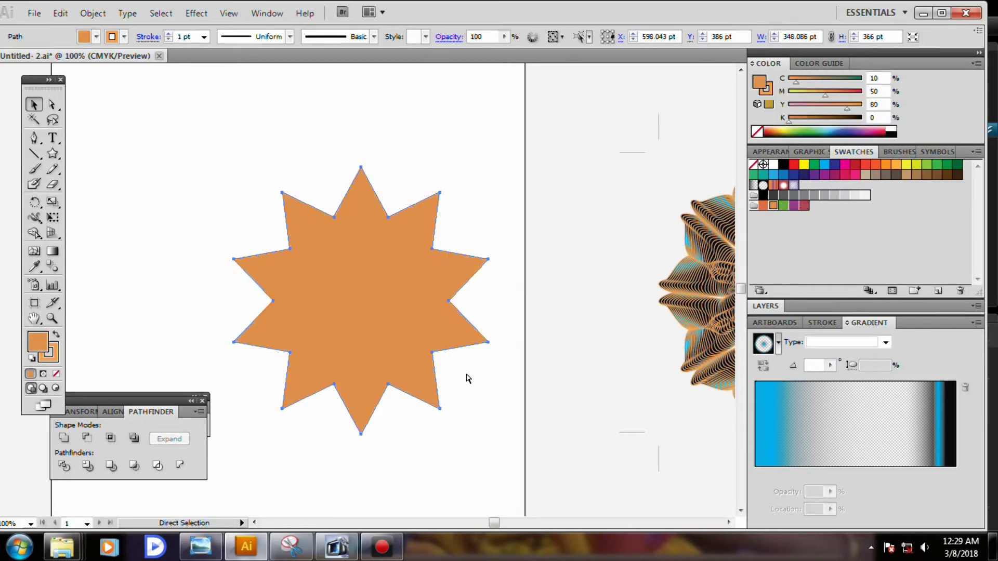
key(slash)
click(55, 353)
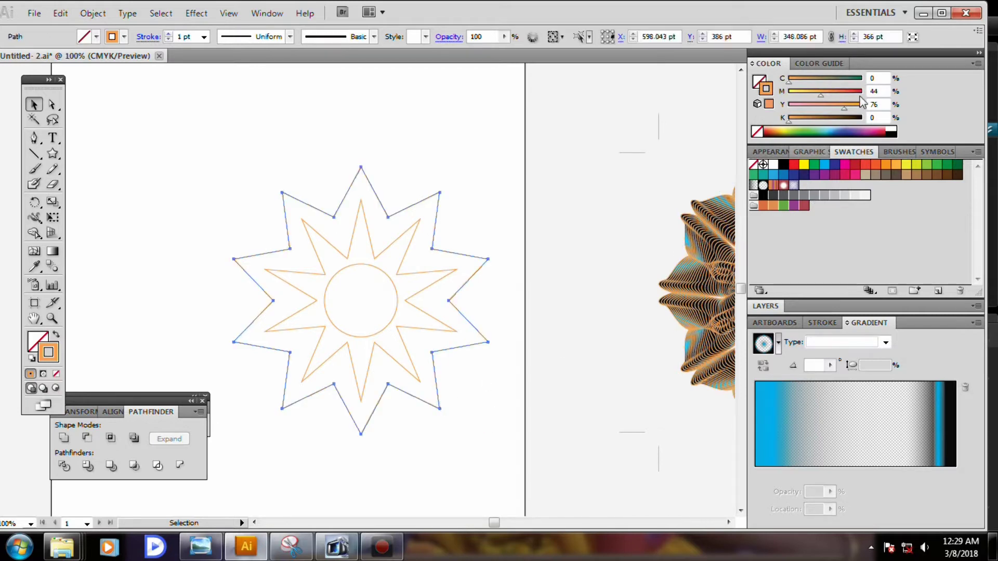
drag(819, 97, 838, 112)
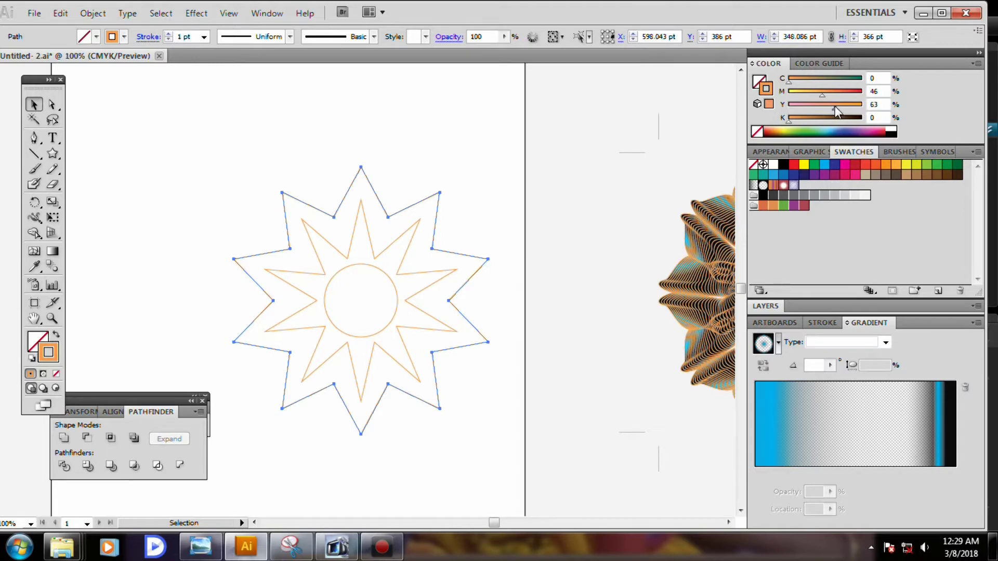
Shift the circle's stroke to a redder orange (56% magenta), then reselect the outer star
click(548, 345)
click(418, 367)
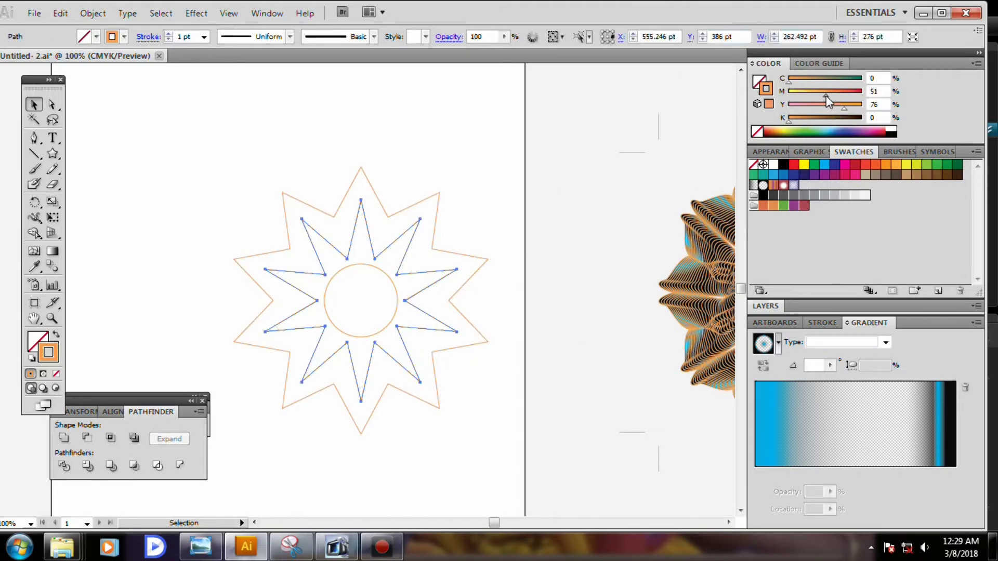
click(541, 374)
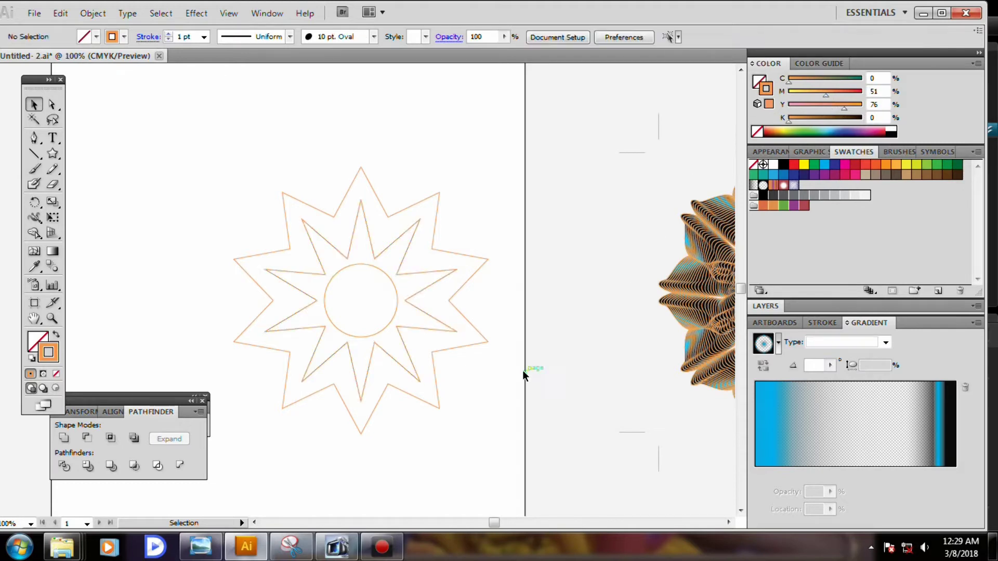
click(391, 323)
drag(823, 97, 827, 98)
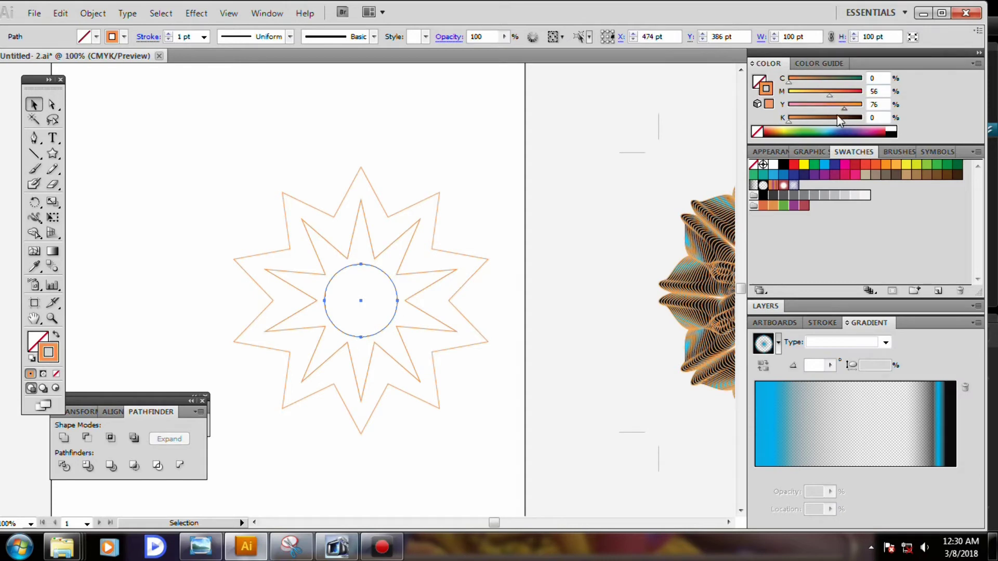
click(567, 291)
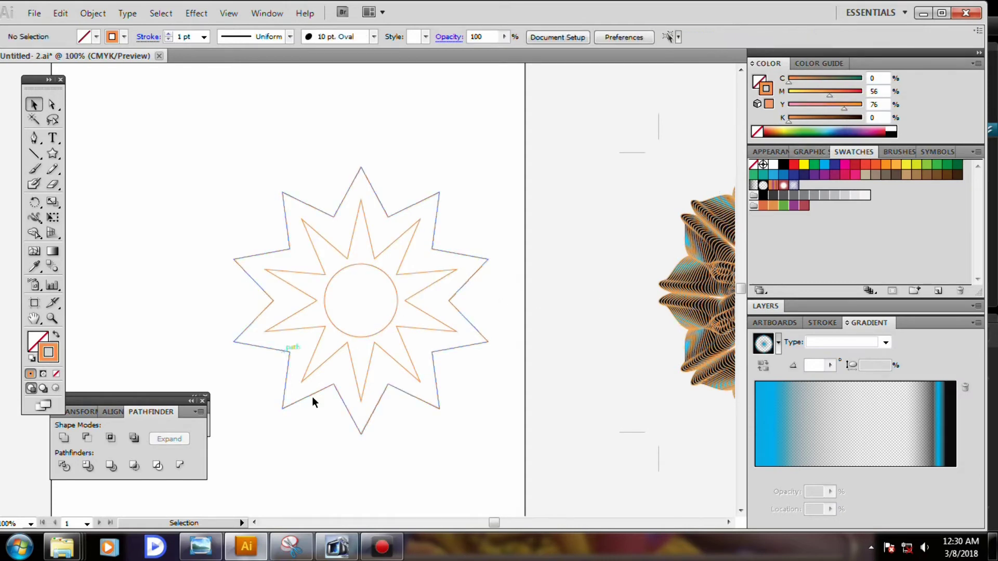
click(360, 434)
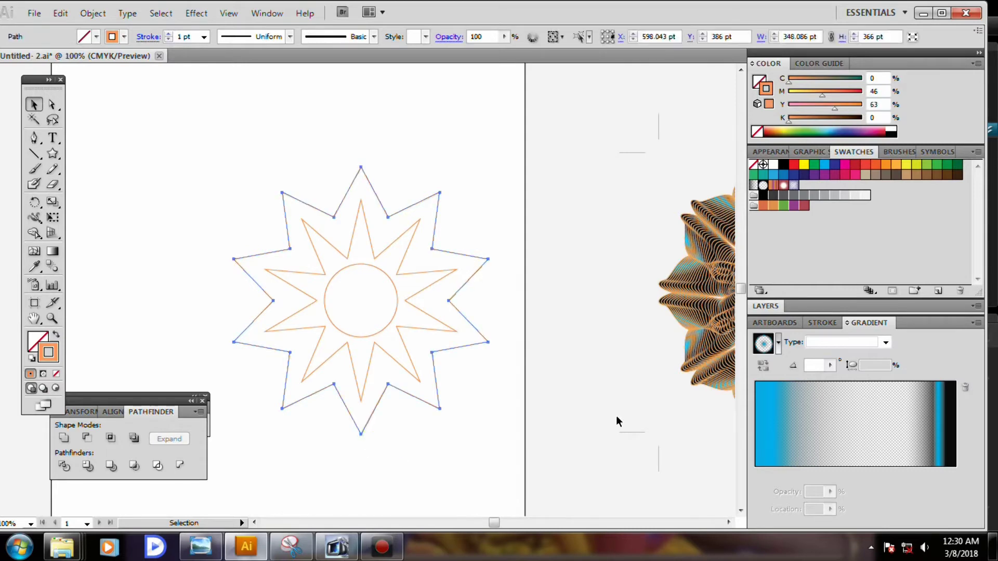
click(52, 120)
Select the outer star's tip points and convert them to smooth anchor points
click(52, 104)
click(368, 440)
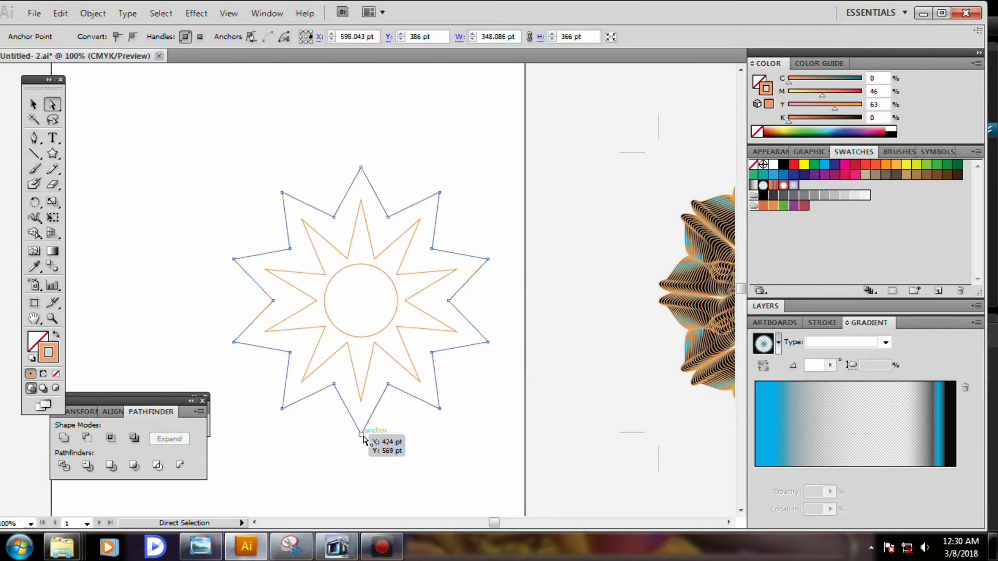
click(360, 434)
alt+click(285, 409)
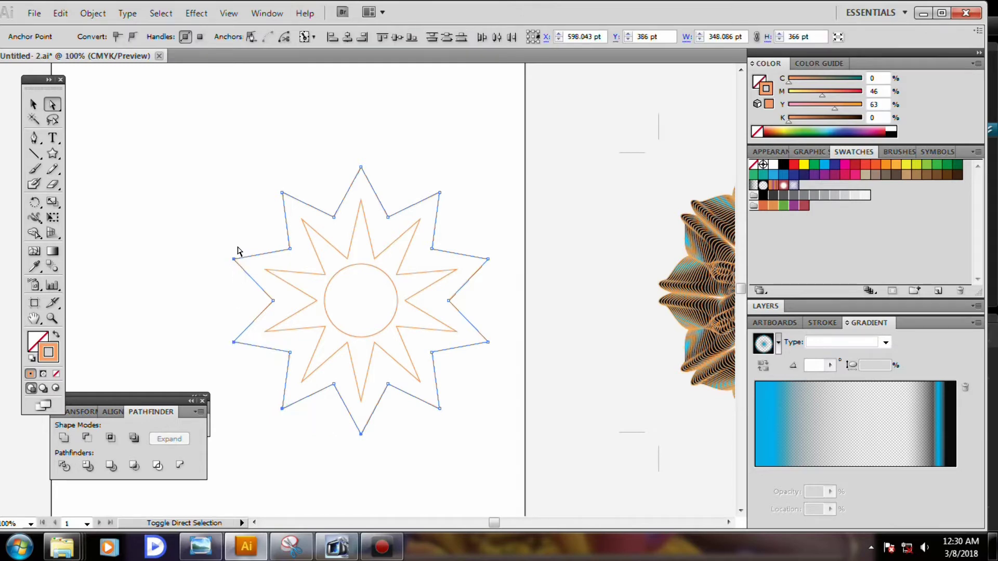
shift+click(282, 193)
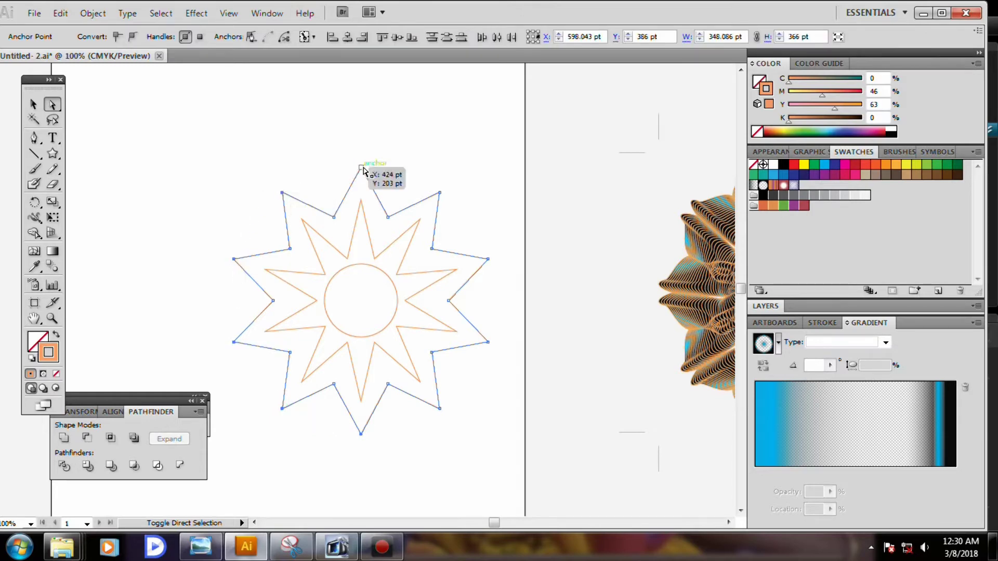
shift+click(361, 167)
shift+click(440, 193)
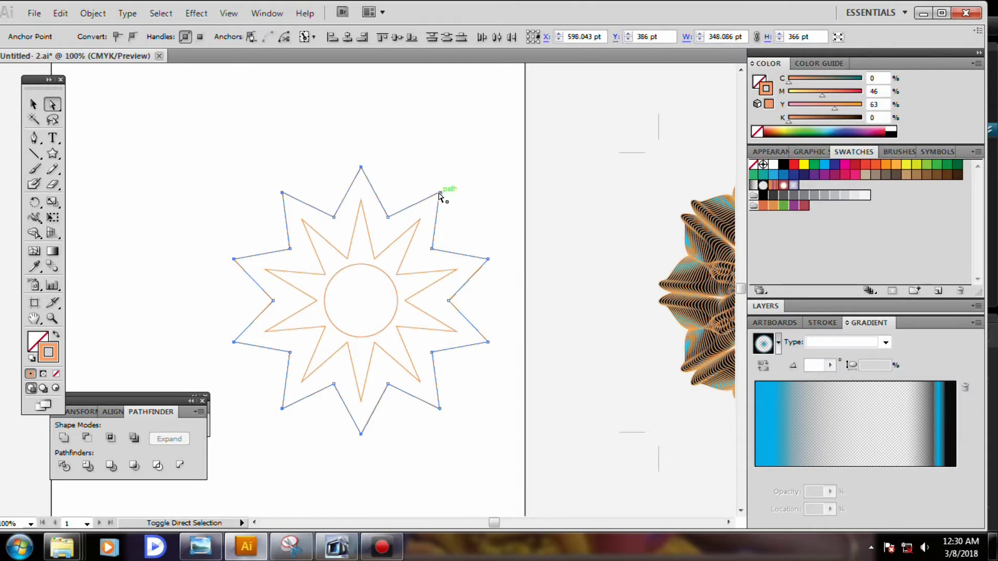
shift+click(488, 259)
shift+click(488, 341)
shift+click(440, 409)
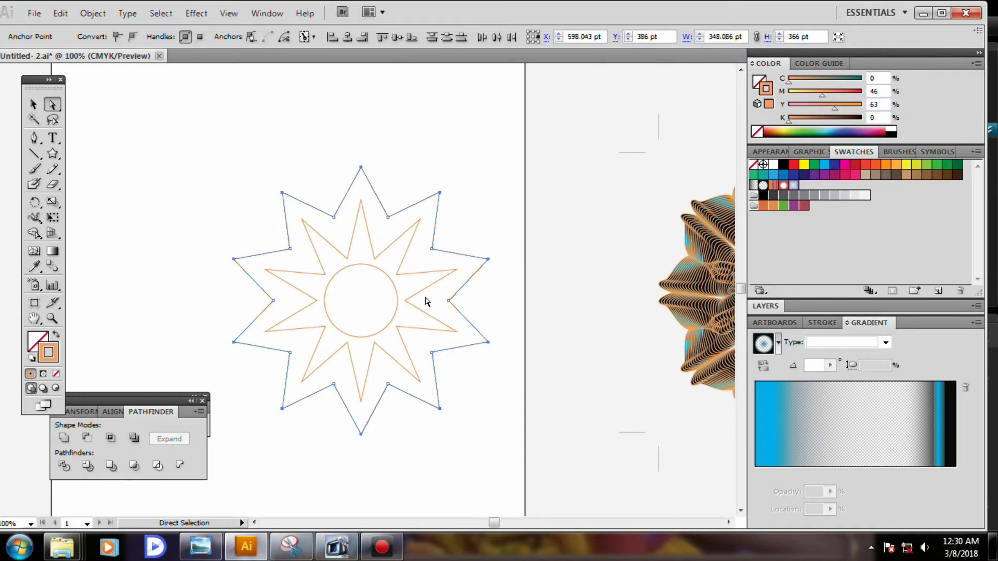
click(132, 38)
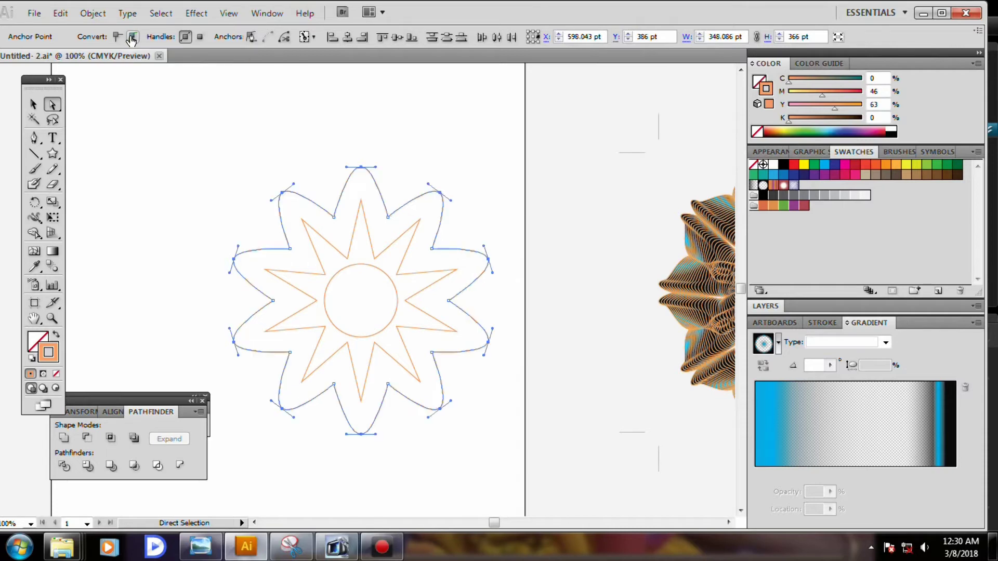
click(240, 219)
Select both star shapes and set Blend Options to 10 specified steps
drag(251, 201, 316, 382)
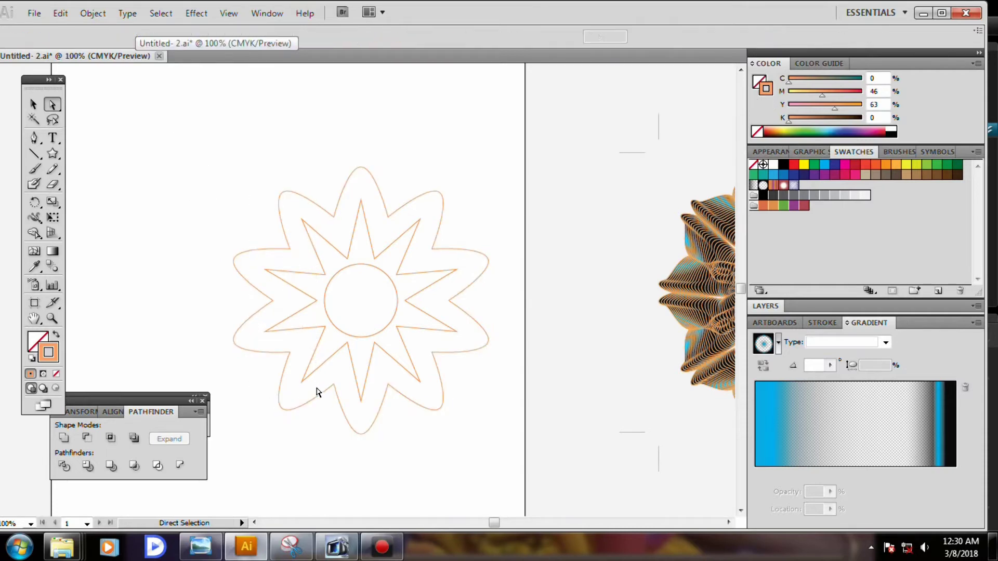
scroll(358, 385, down, 2)
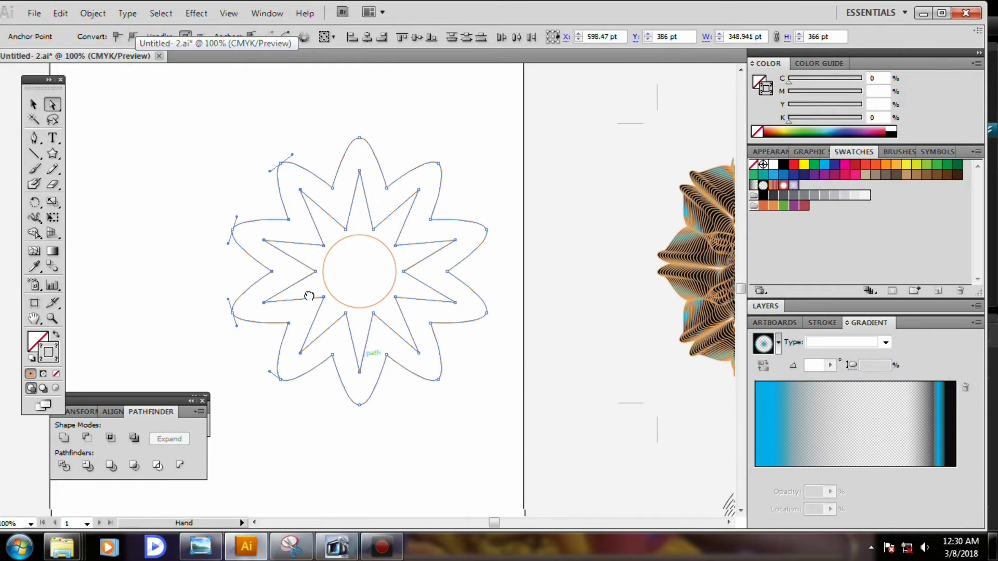
click(208, 184)
drag(210, 151, 283, 394)
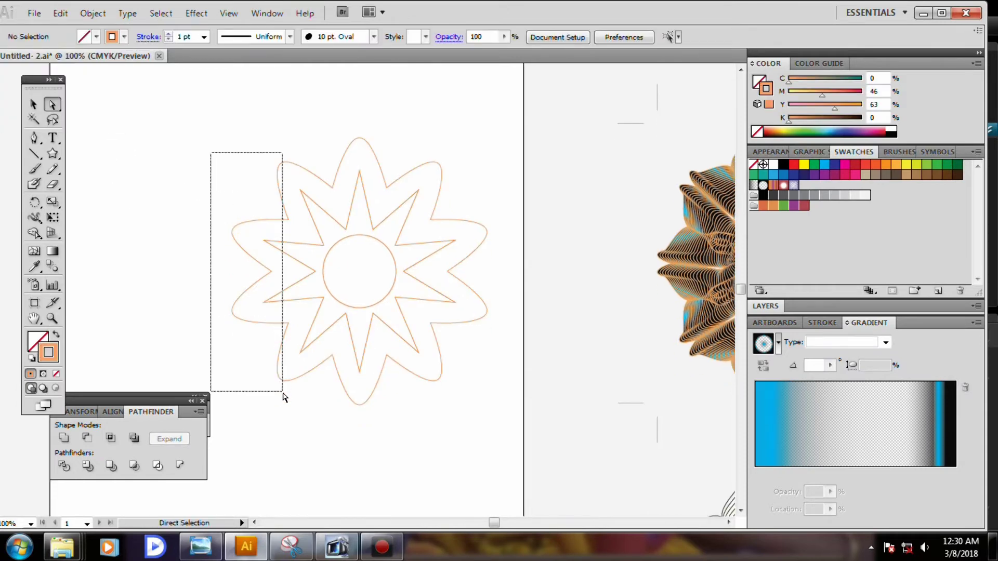
drag(205, 176, 283, 362)
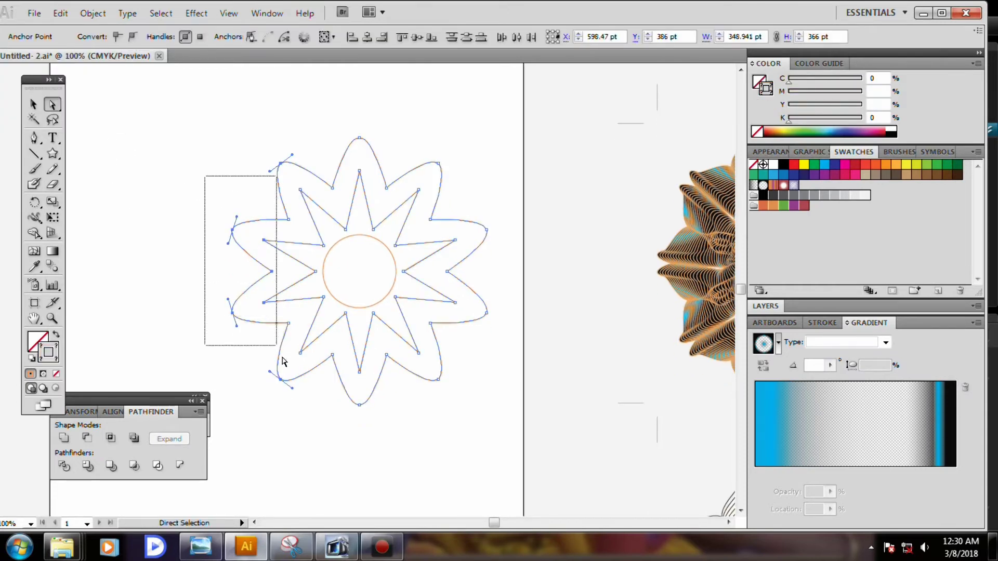
click(92, 15)
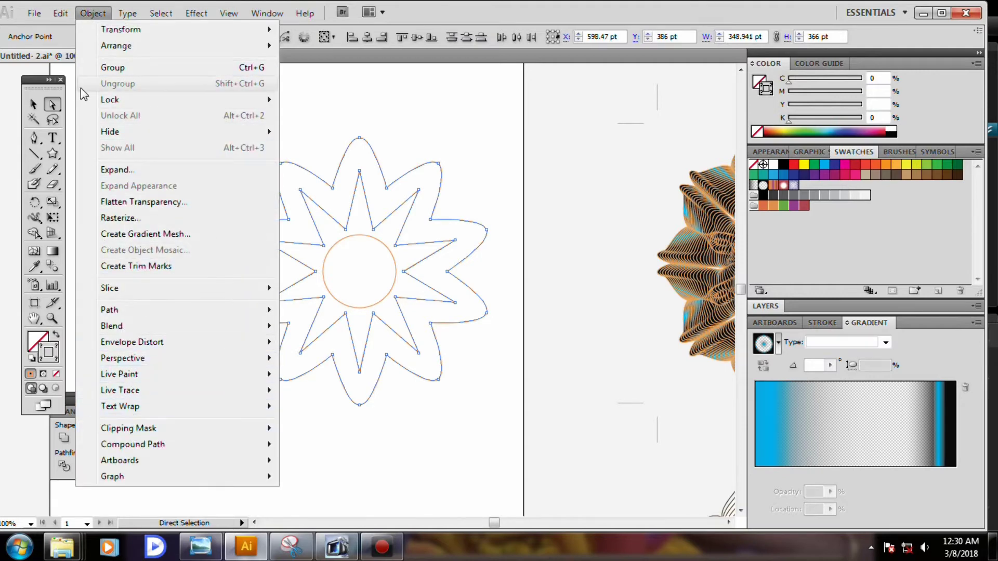
mouse_move(111, 326)
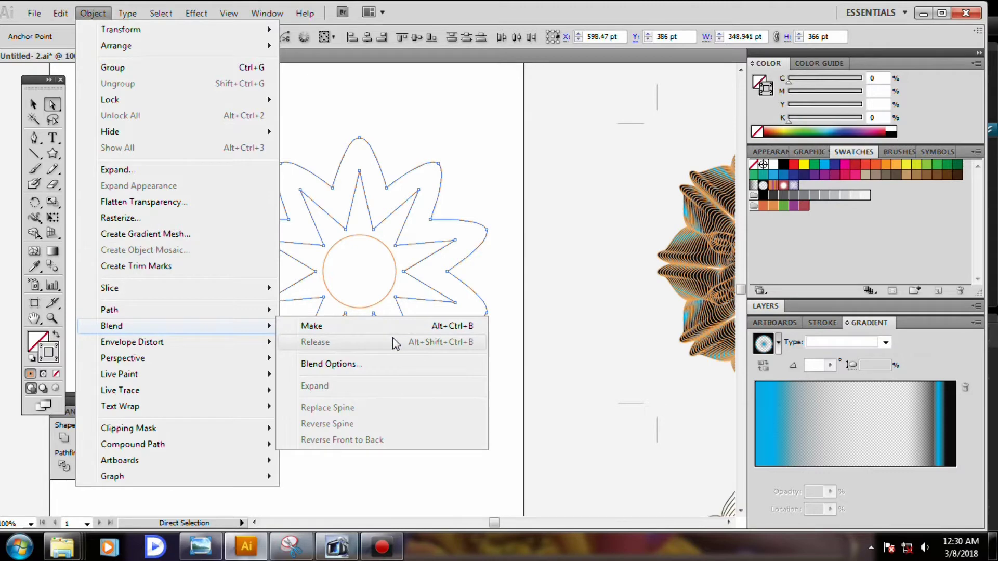
click(365, 365)
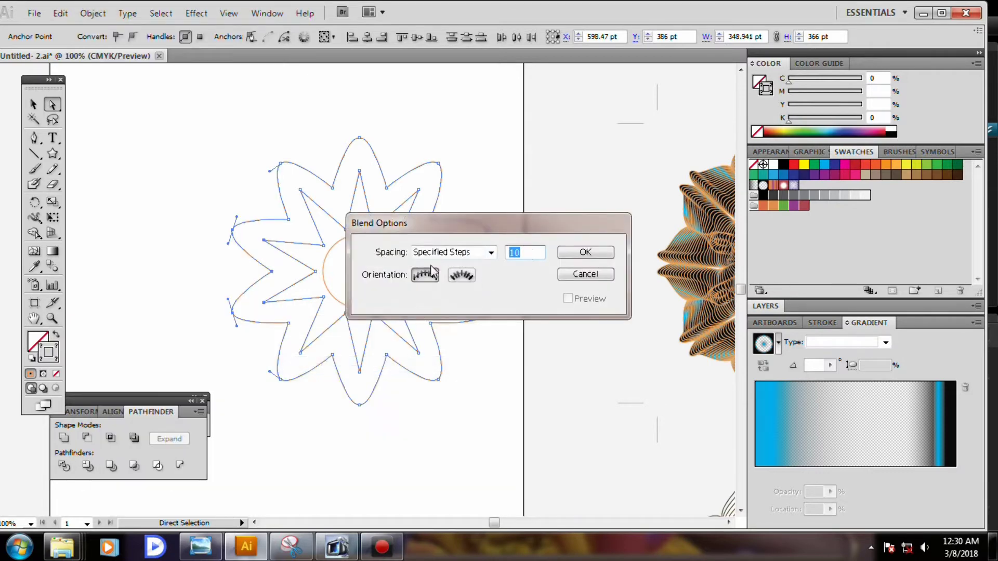
click(466, 253)
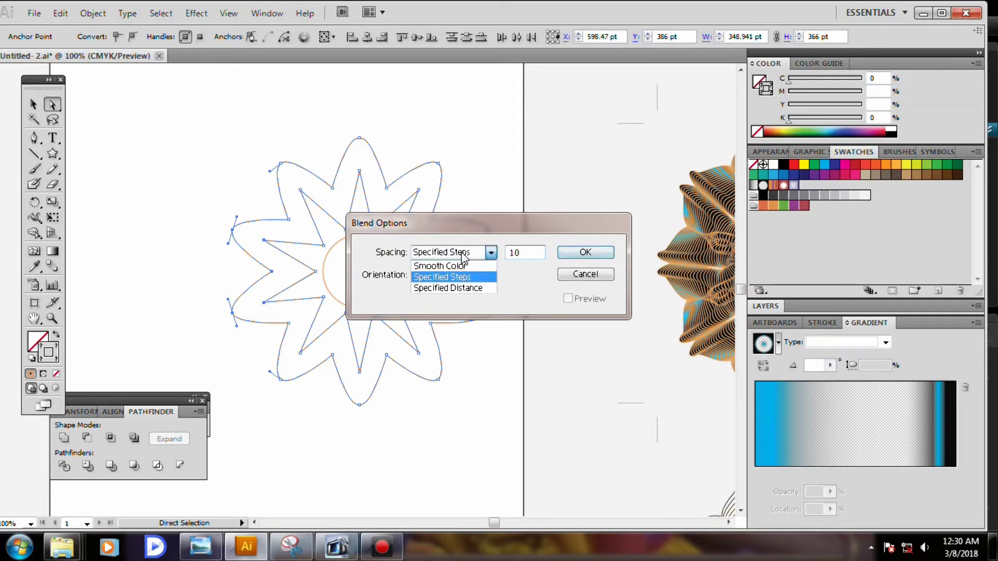
click(455, 281)
click(586, 252)
Make the blend between the rounded outline and the inner star
click(232, 148)
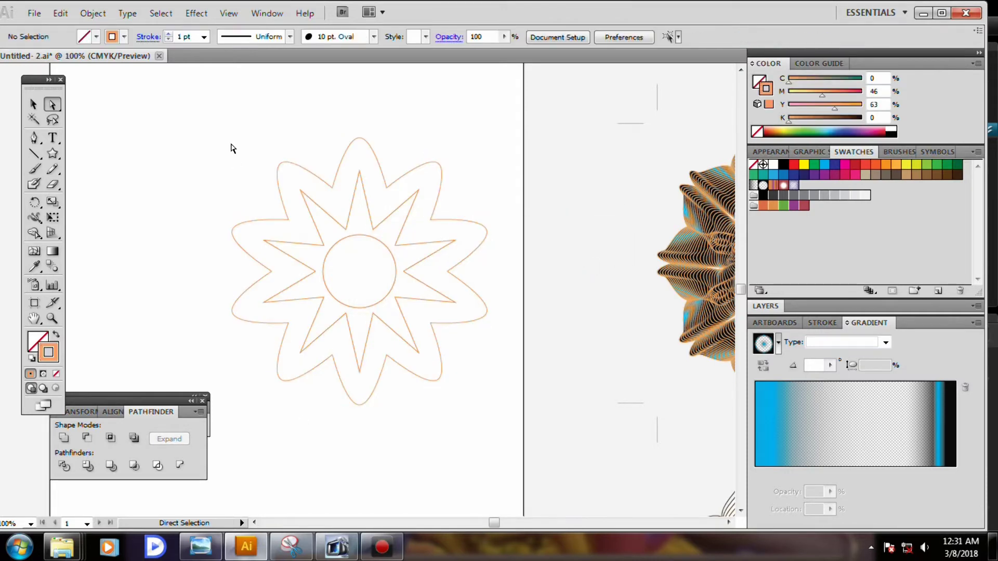
drag(229, 133, 494, 432)
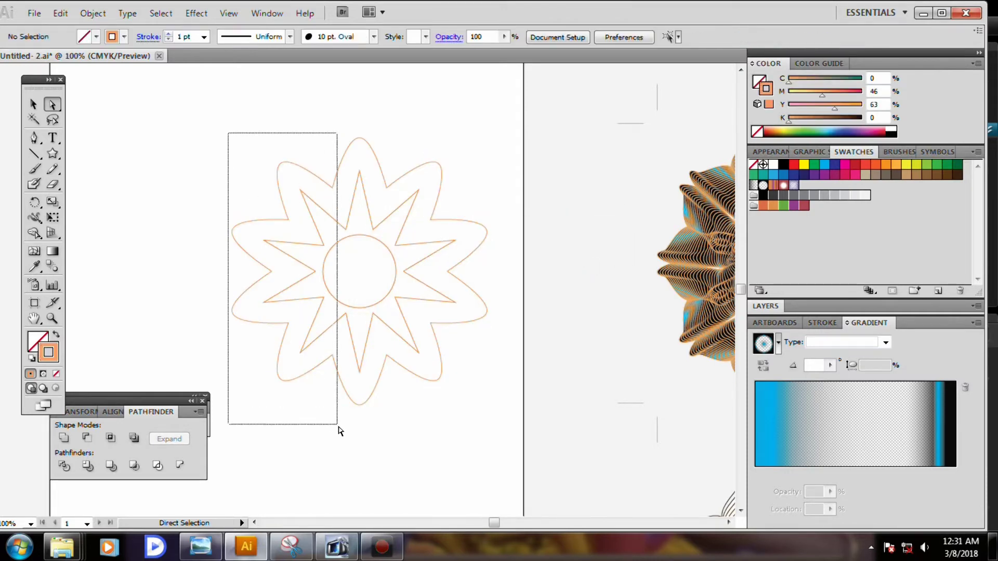
click(89, 14)
mouse_move(112, 326)
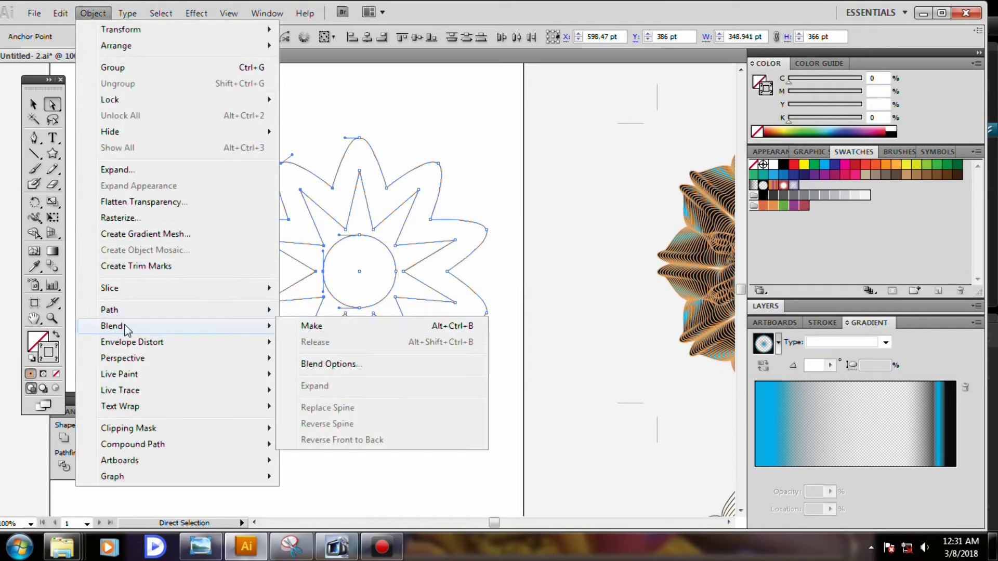
click(331, 326)
click(398, 443)
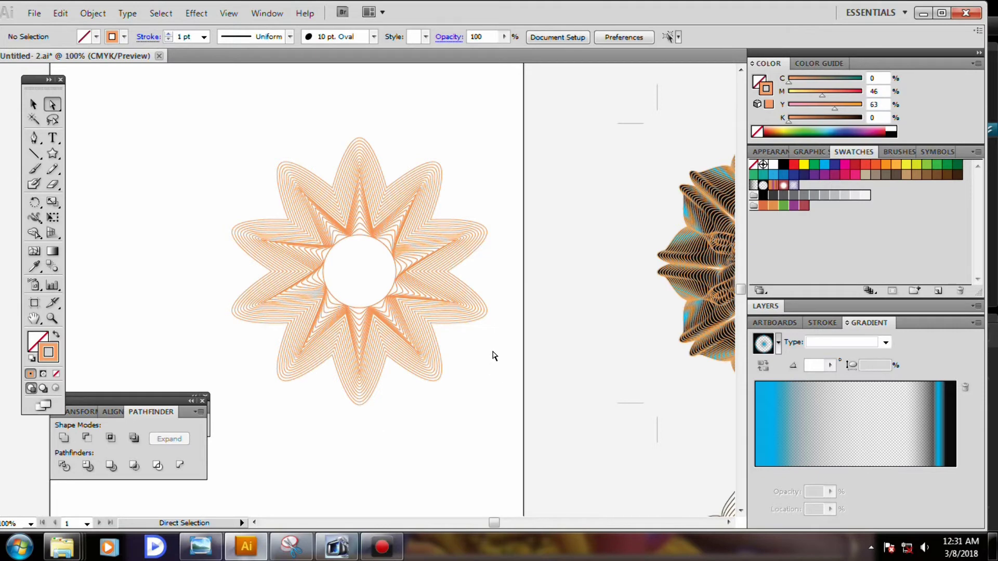
Apply Pucker & Bloat at 60% pucker to the orange blend
click(405, 296)
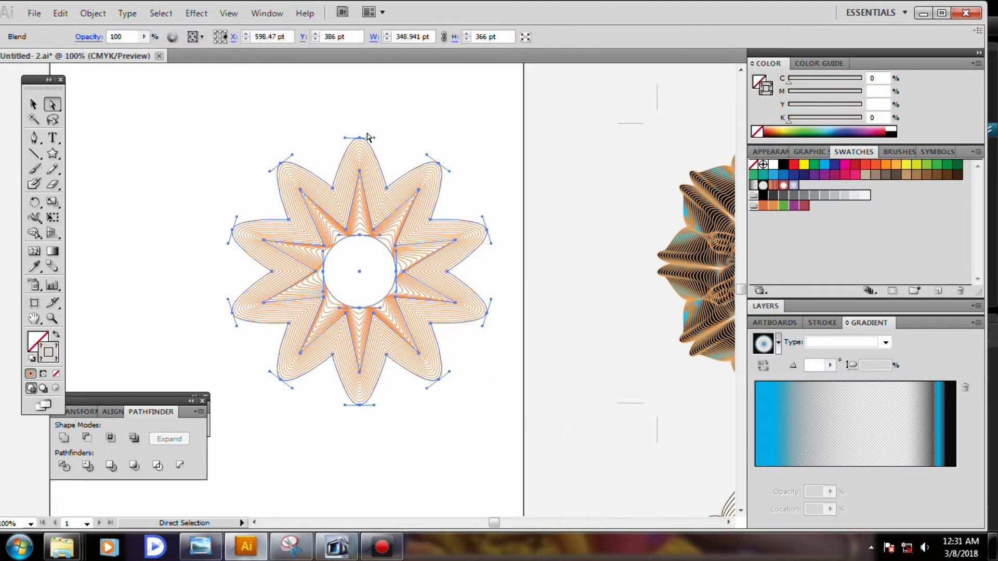
click(197, 16)
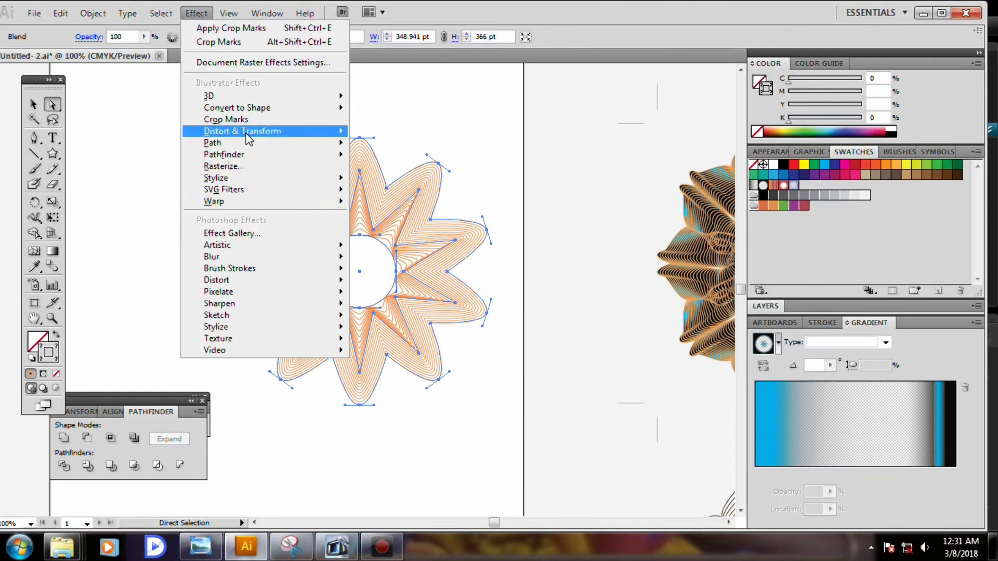
mouse_move(241, 131)
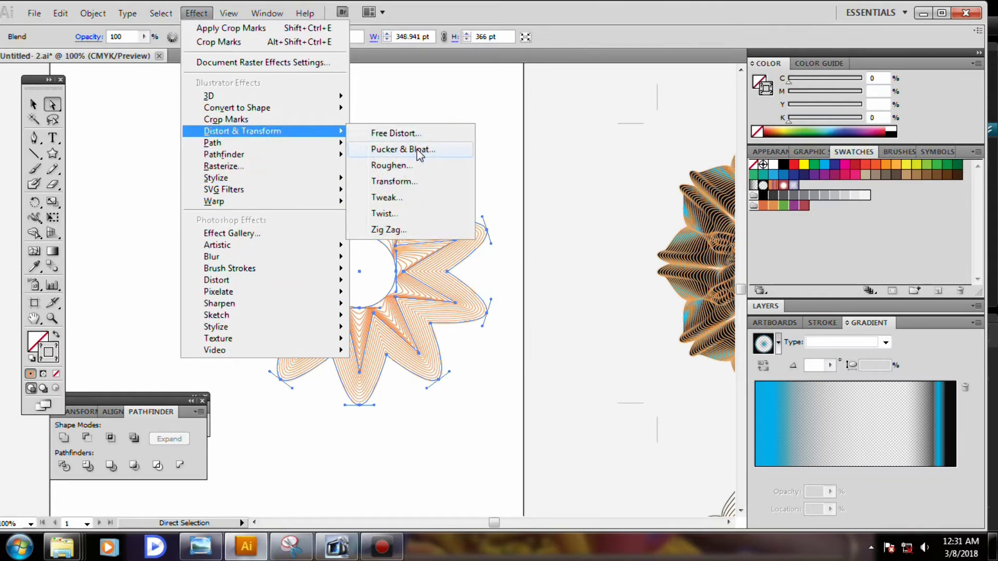
click(419, 153)
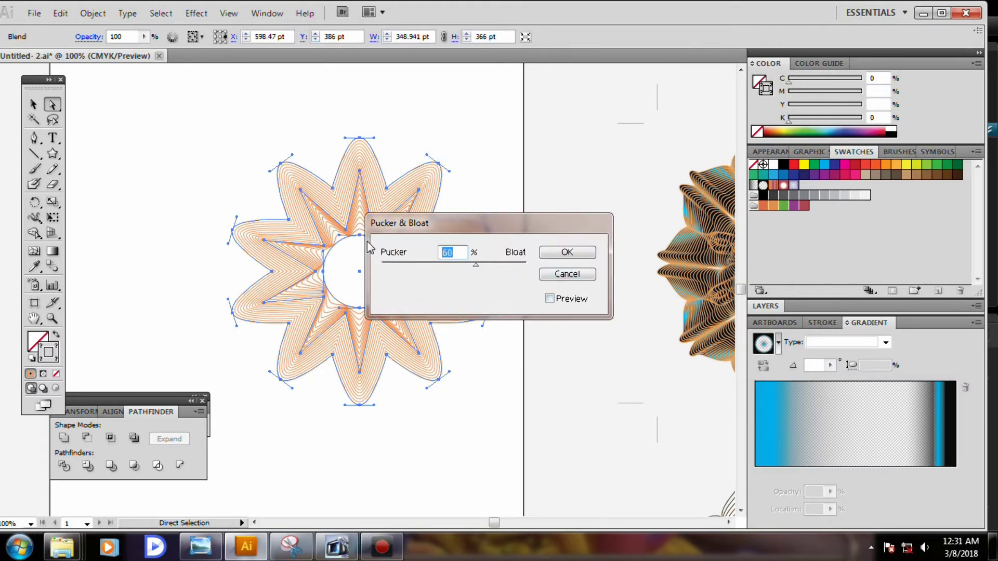
click(452, 252)
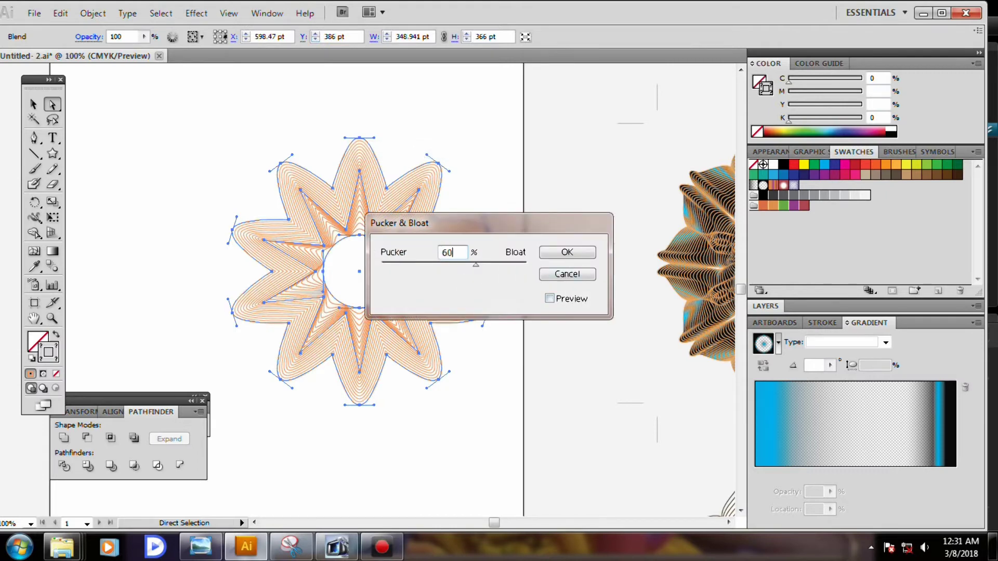
click(574, 255)
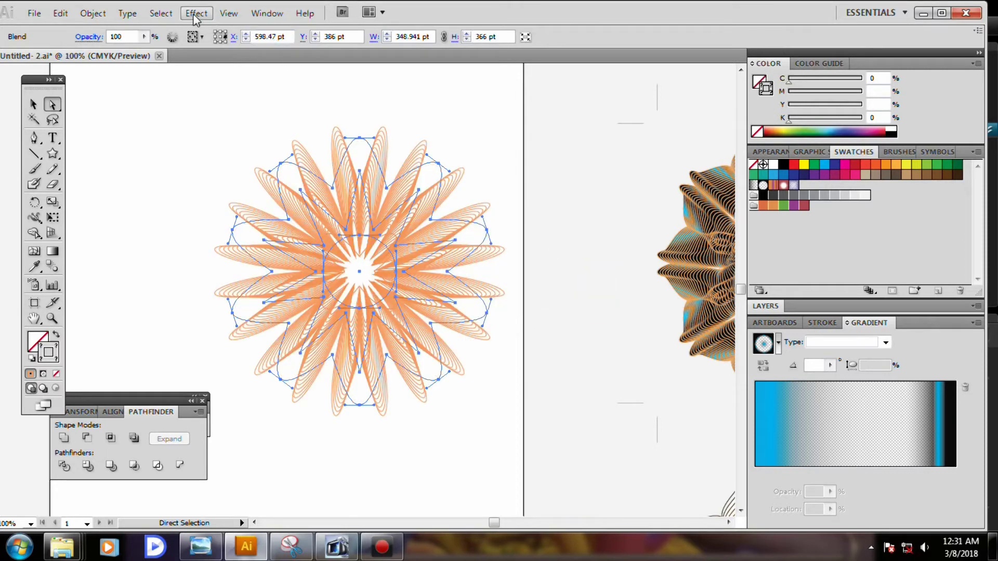
Apply a smooth Zig Zag effect, 17 pt size and 6 ridges per segment, to the blend
click(196, 16)
mouse_move(242, 131)
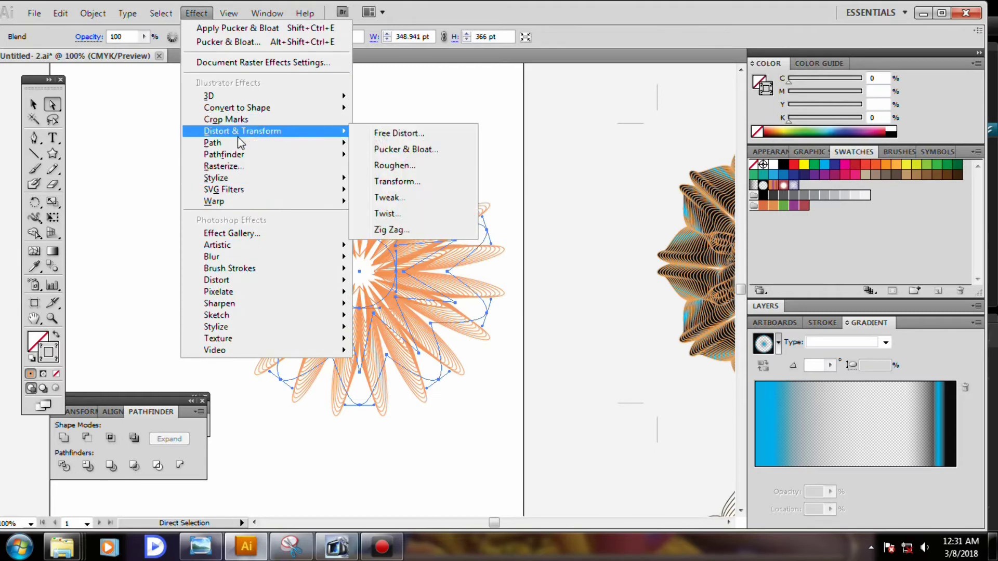
click(404, 229)
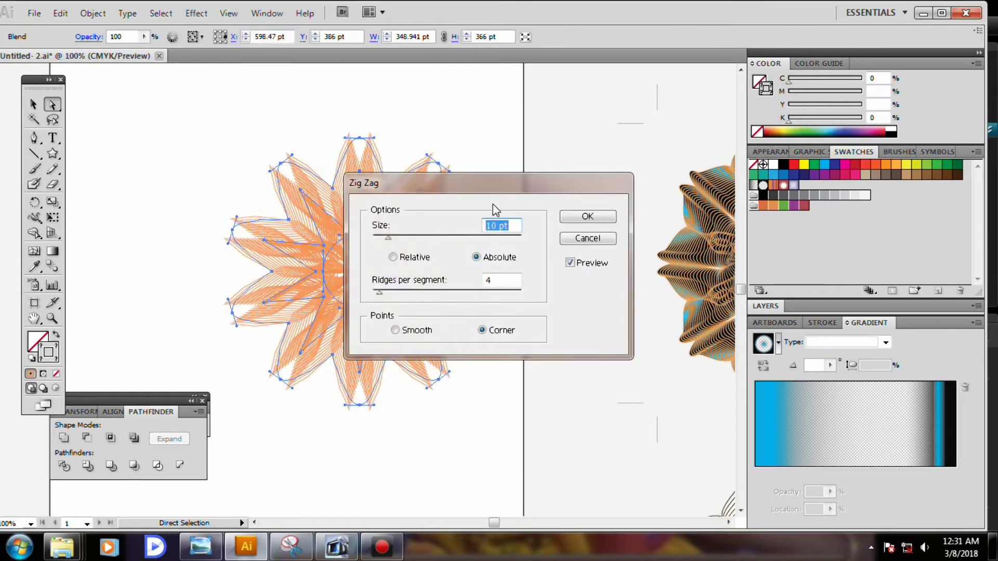
drag(484, 188, 524, 213)
text(17)
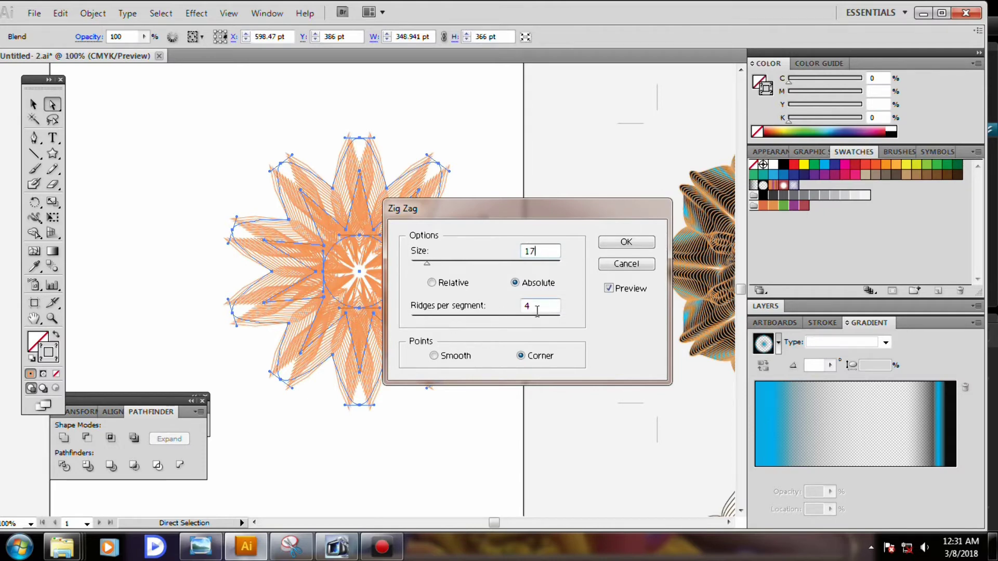
key(Tab)
text(6)
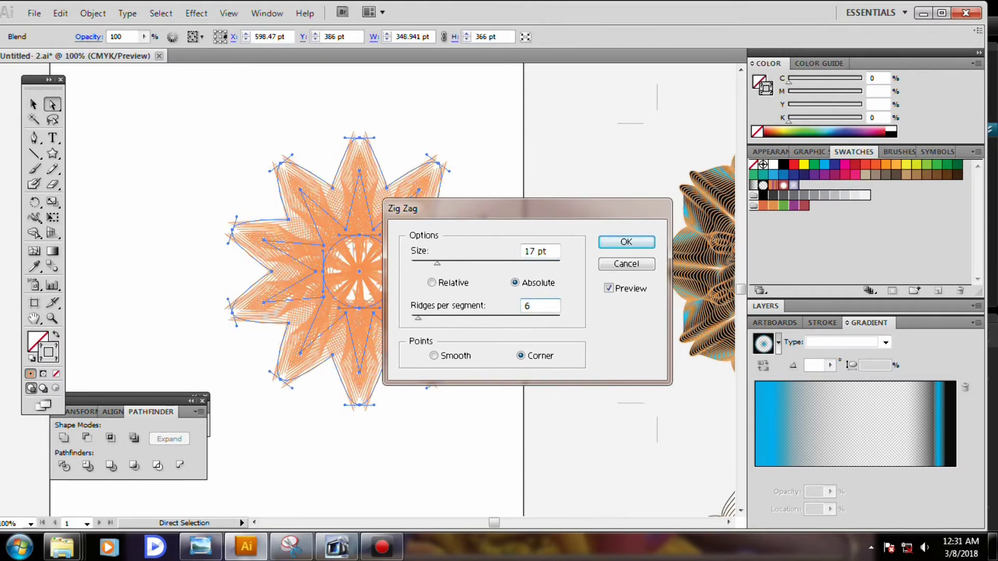
click(432, 356)
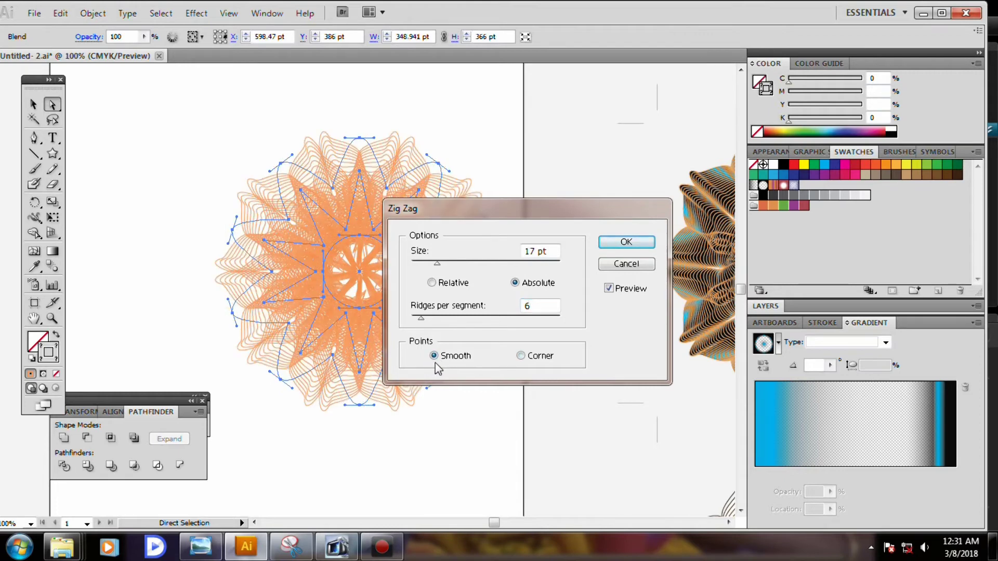
click(614, 247)
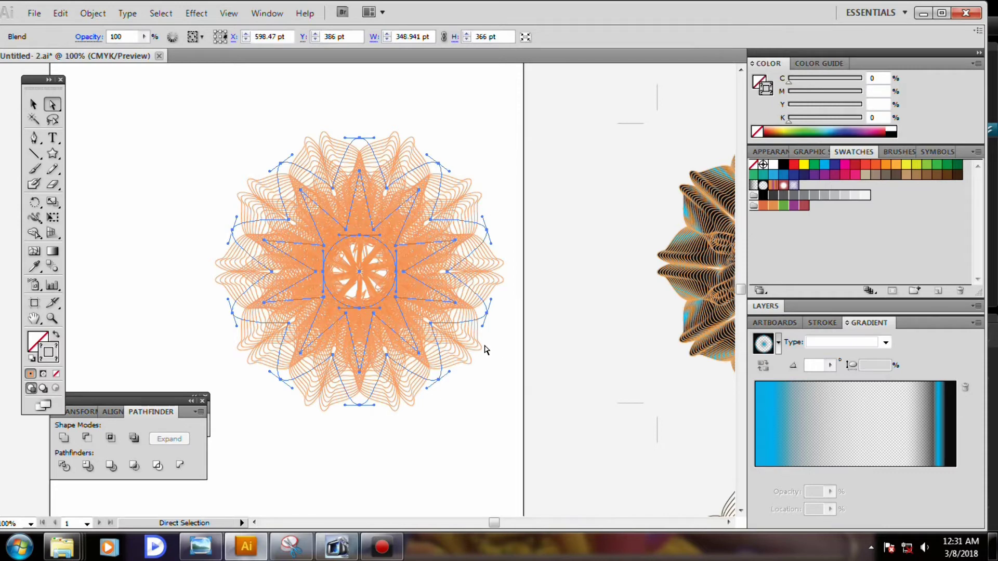
click(529, 359)
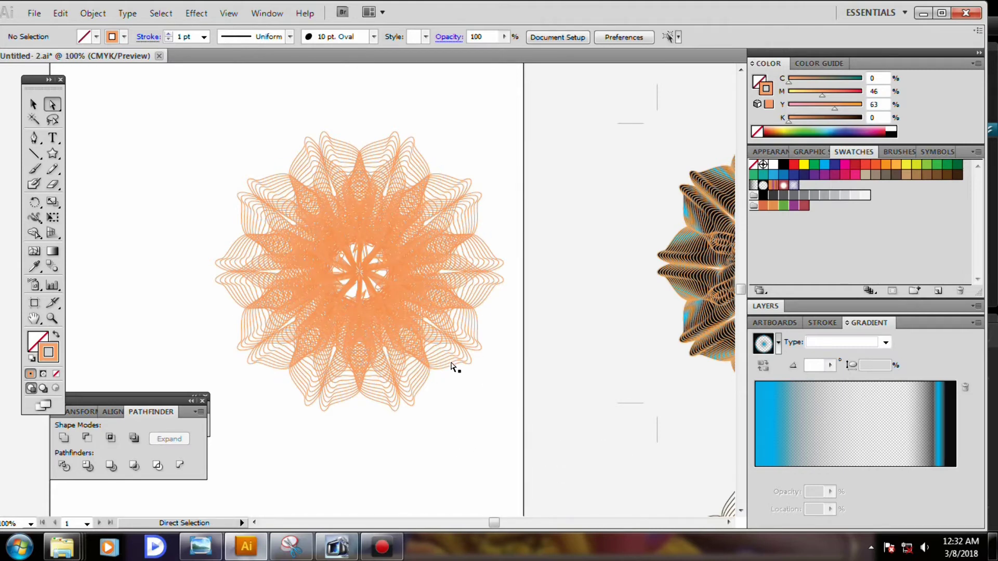
Pan the canvas so the mandala sits centred in view, then select the blend
click(400, 339)
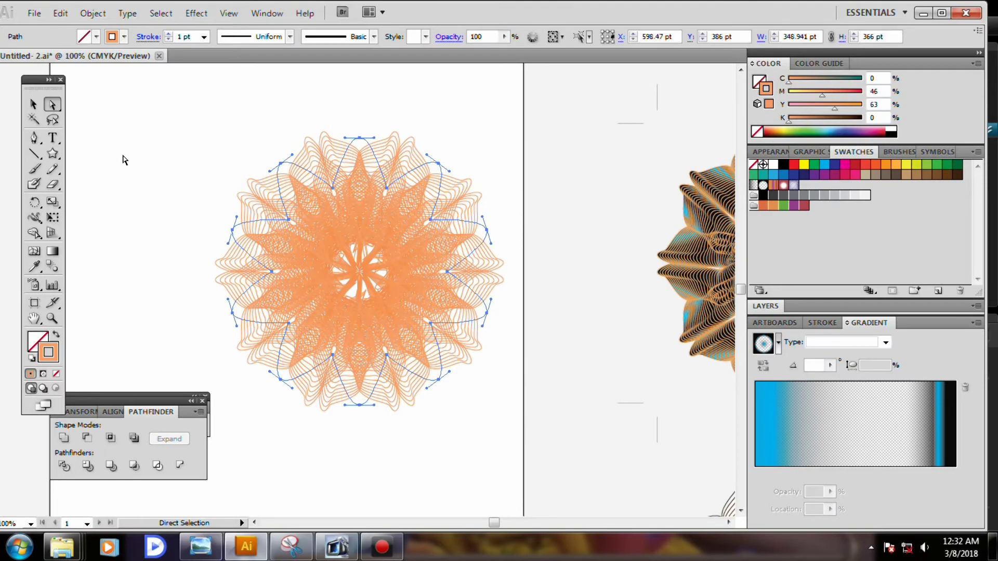
click(173, 178)
drag(196, 171, 315, 322)
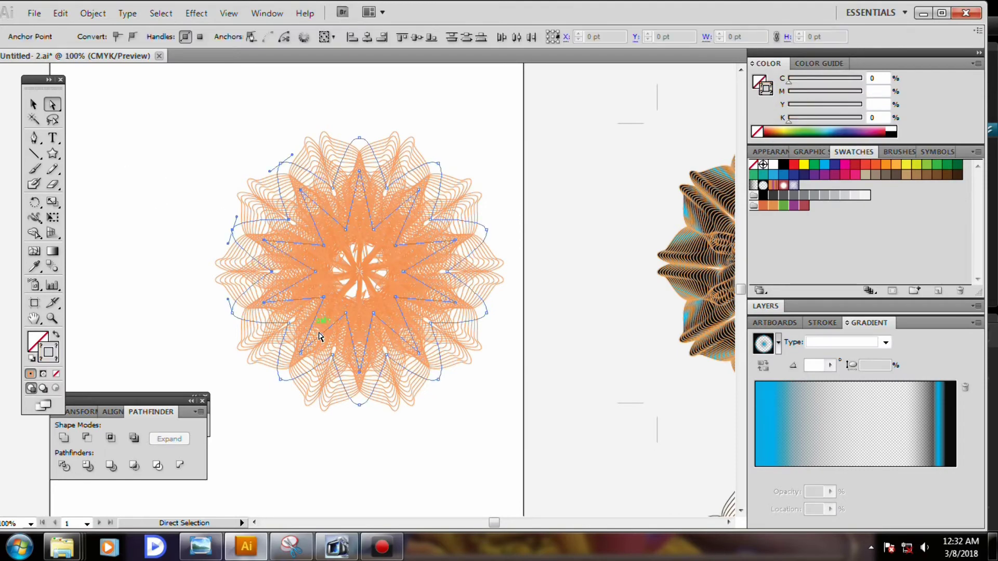
click(37, 345)
drag(284, 351, 135, 193)
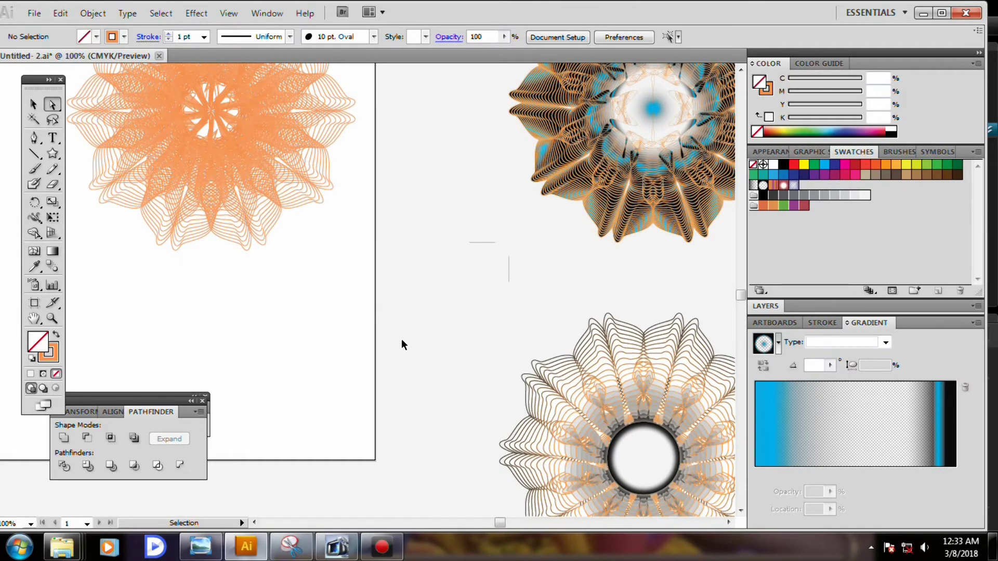
key(ctrl)
drag(274, 267, 382, 411)
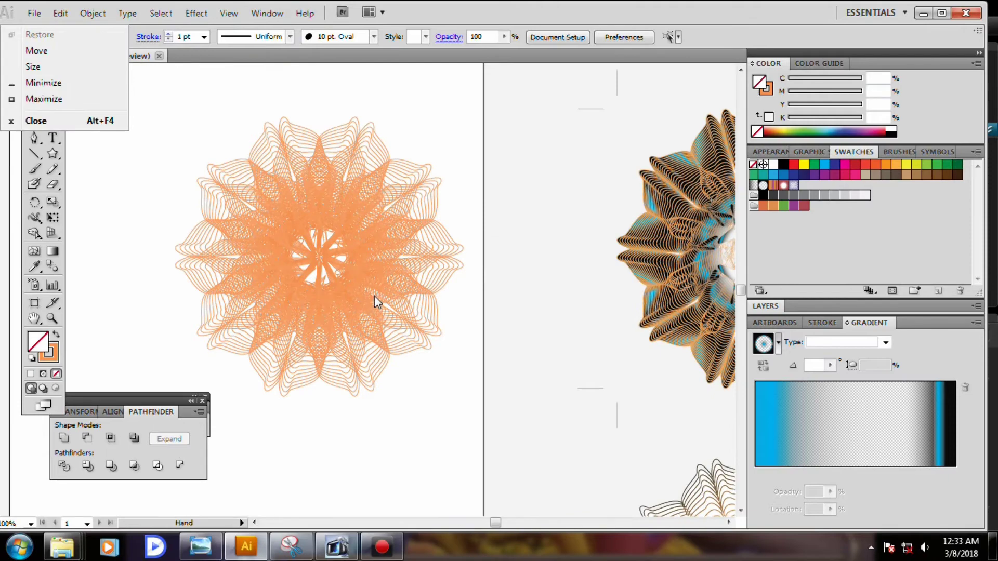
click(375, 297)
Fill the inner circle path with the Soft Black Vignette gradient
click(510, 394)
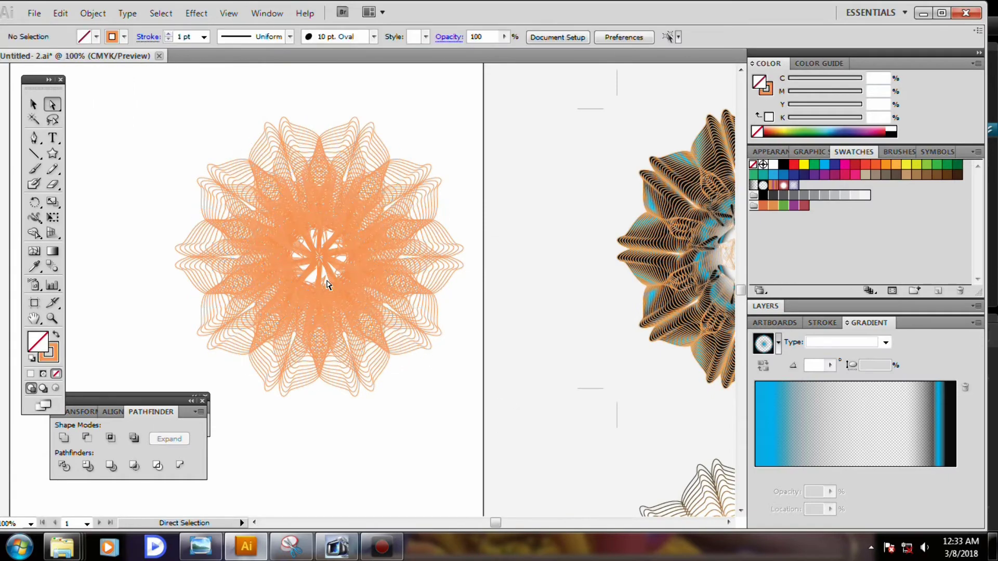
click(363, 303)
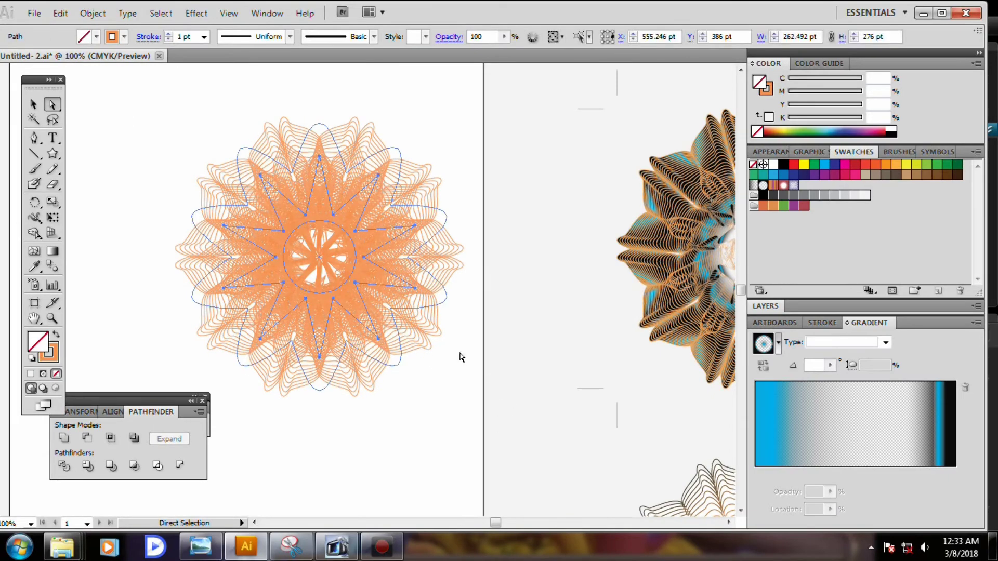
click(347, 285)
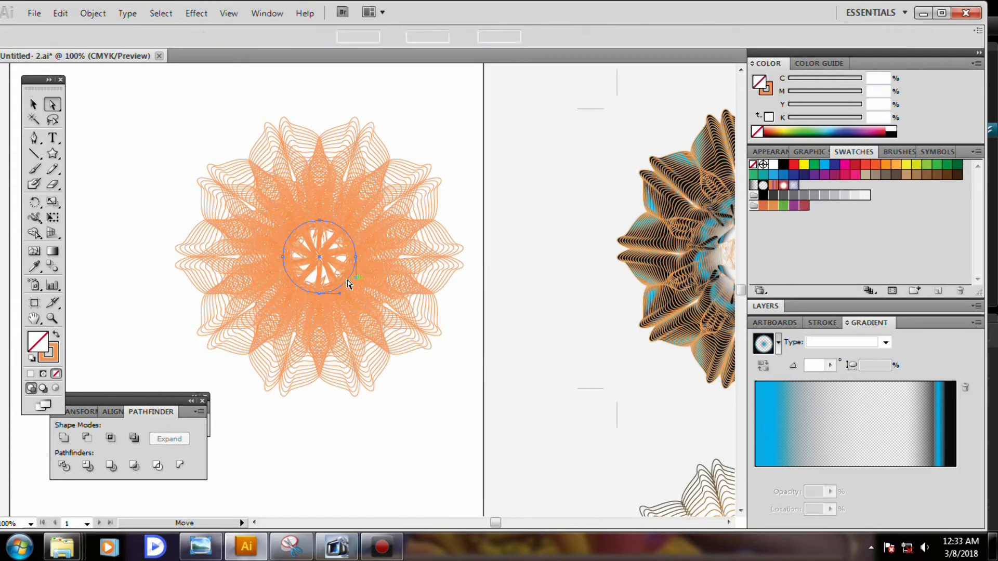
click(762, 185)
click(452, 383)
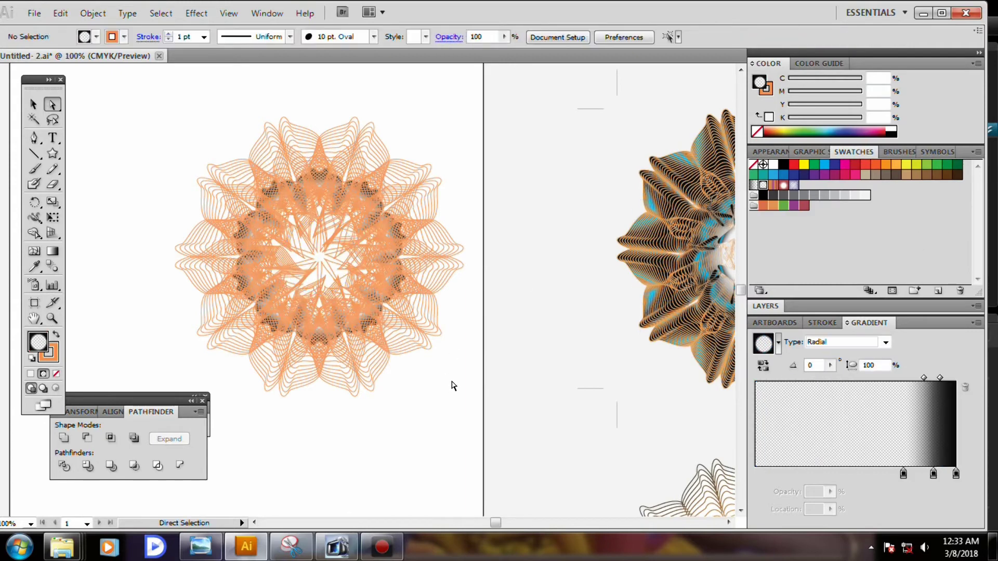
Fill the inner star path with the same Soft Black Vignette radial gradient
click(337, 291)
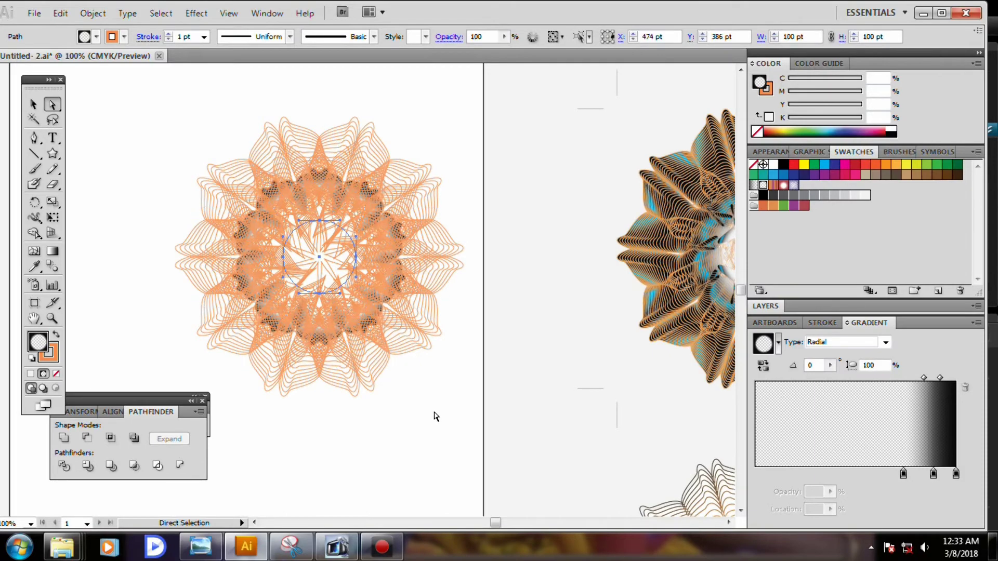
click(453, 408)
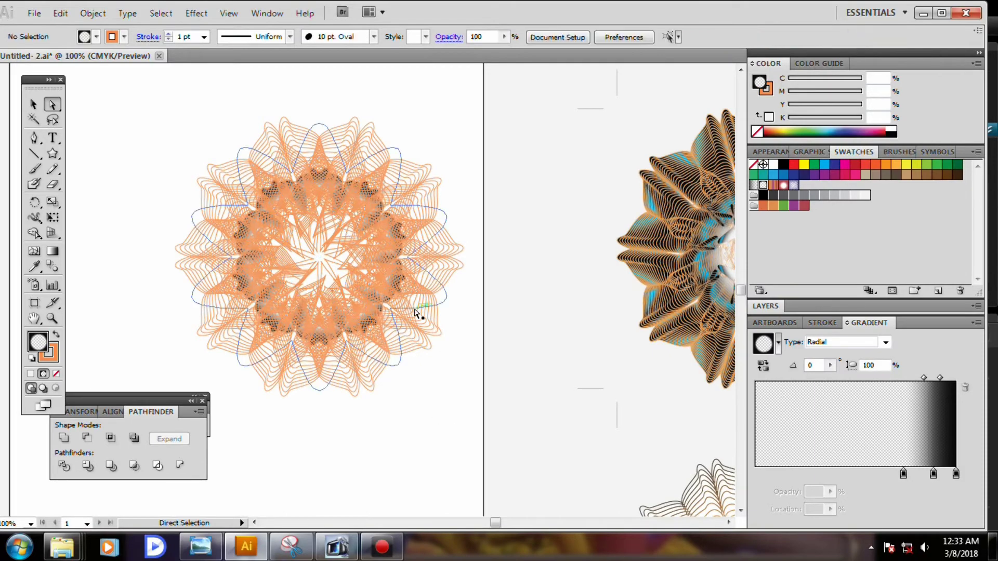
click(367, 294)
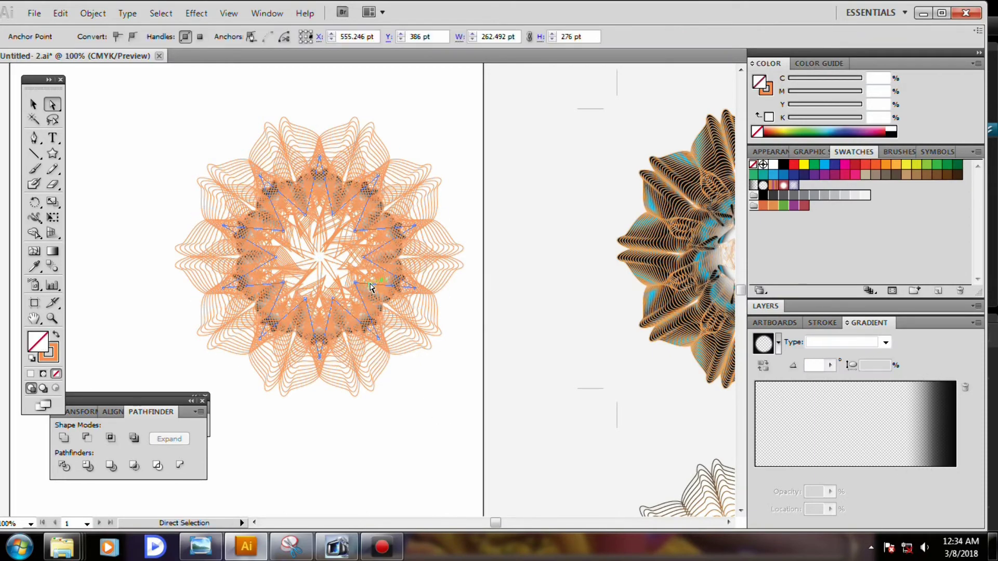
click(763, 185)
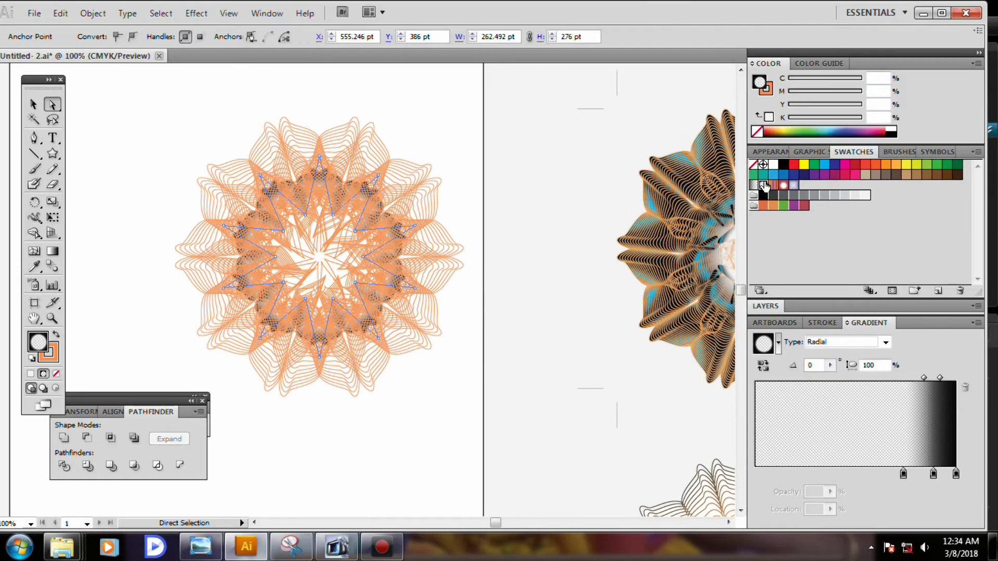
click(535, 352)
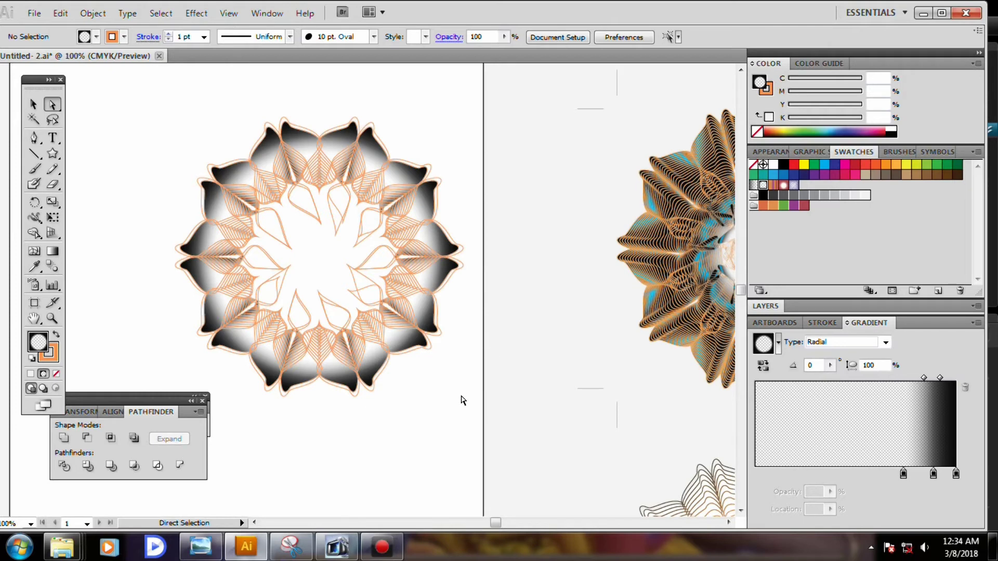
click(385, 331)
click(445, 396)
click(382, 330)
click(425, 368)
click(401, 323)
right_click(373, 320)
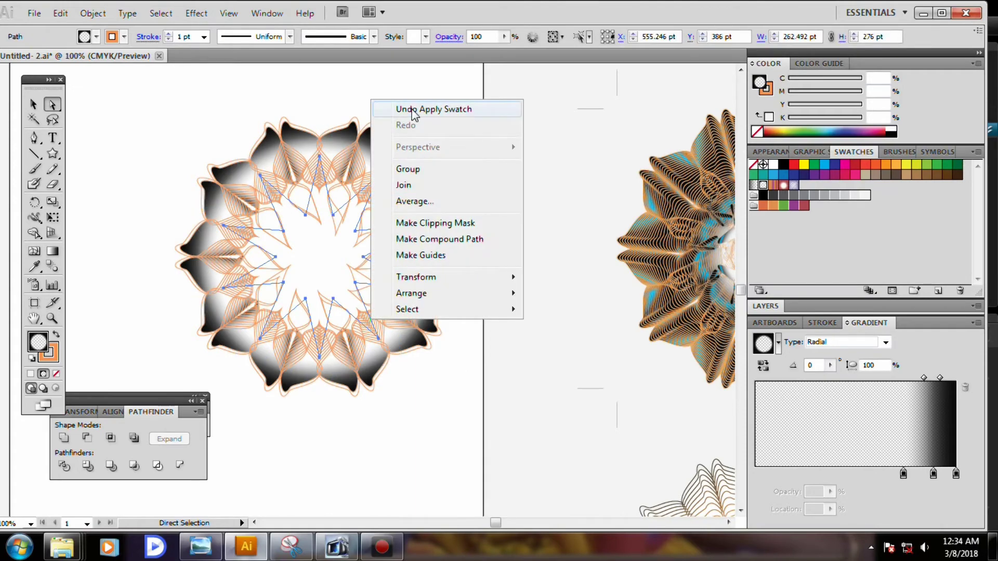
click(413, 110)
click(509, 379)
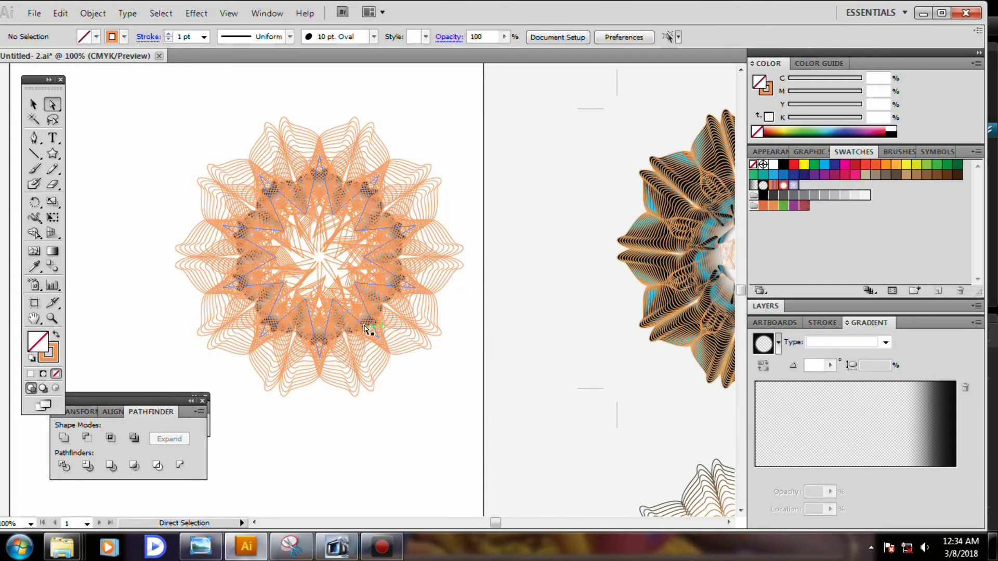
click(378, 324)
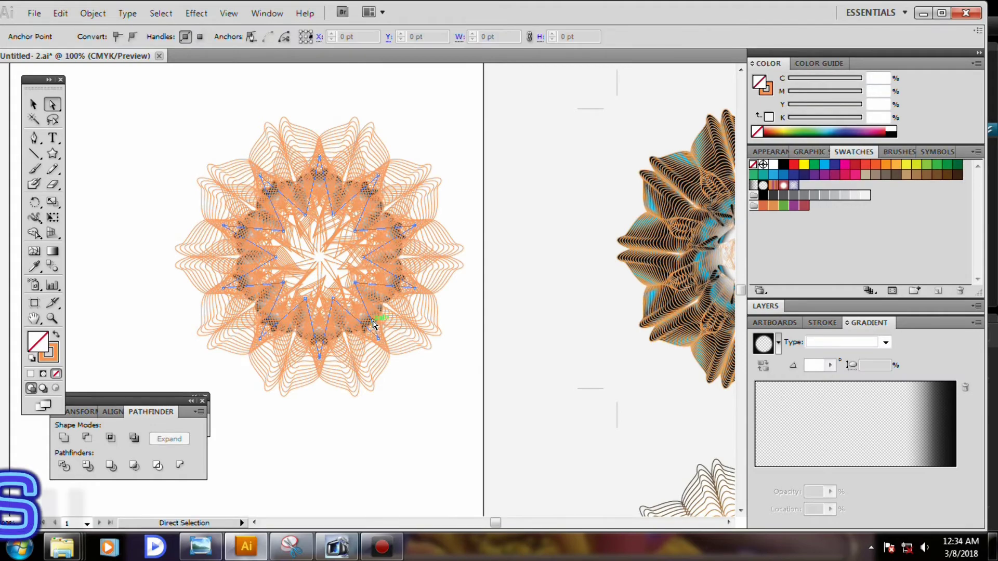
click(795, 197)
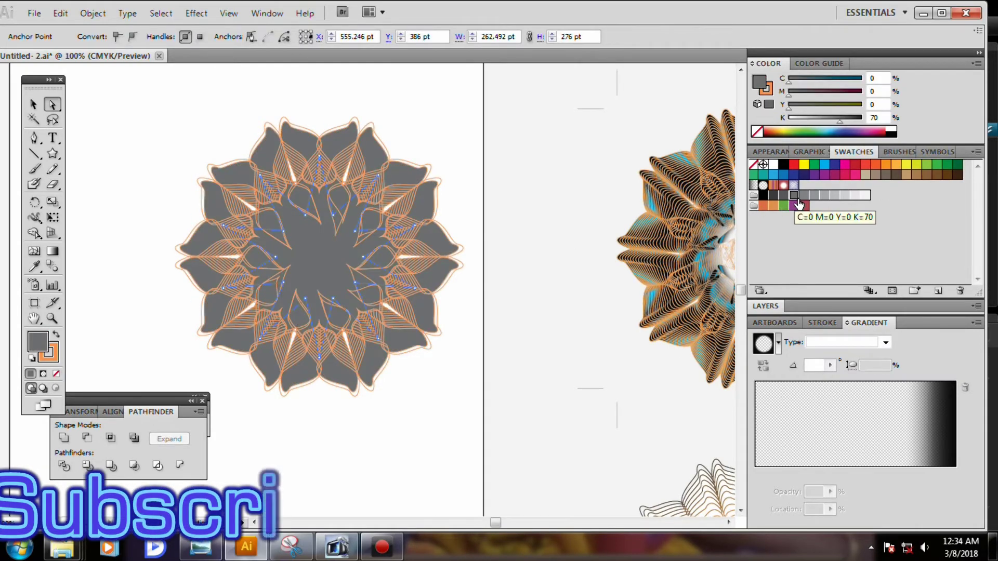
right_click(394, 266)
click(414, 275)
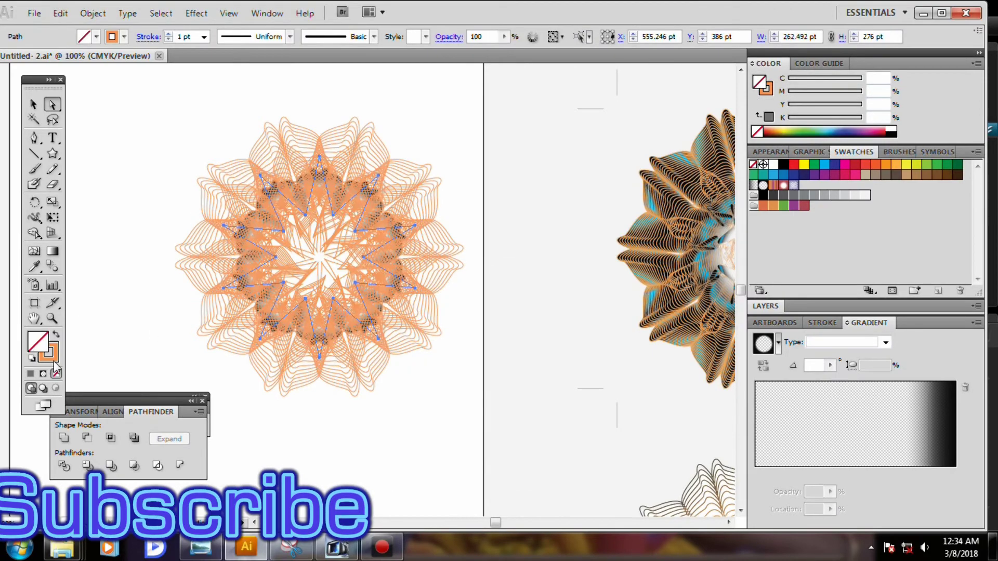
click(54, 356)
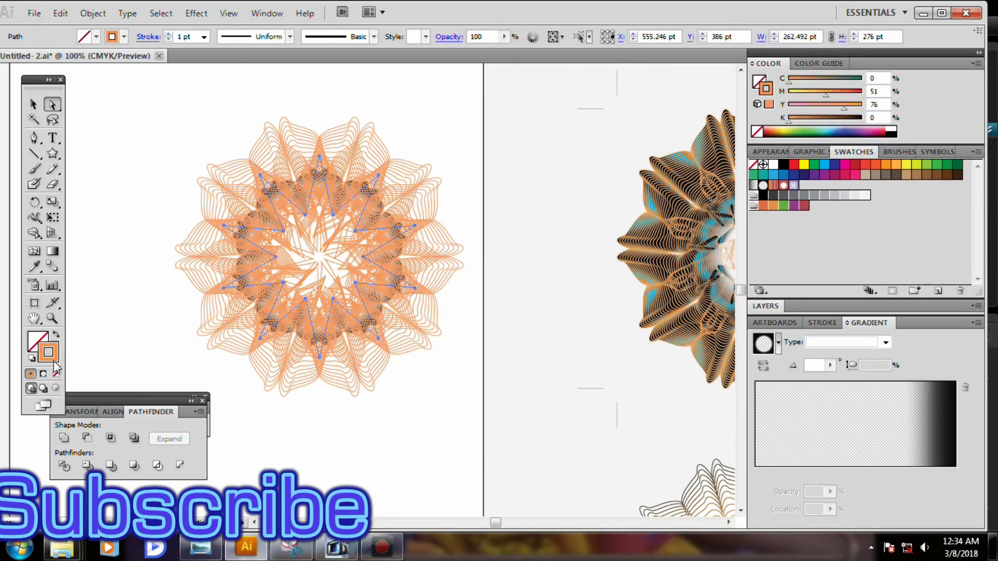
click(763, 185)
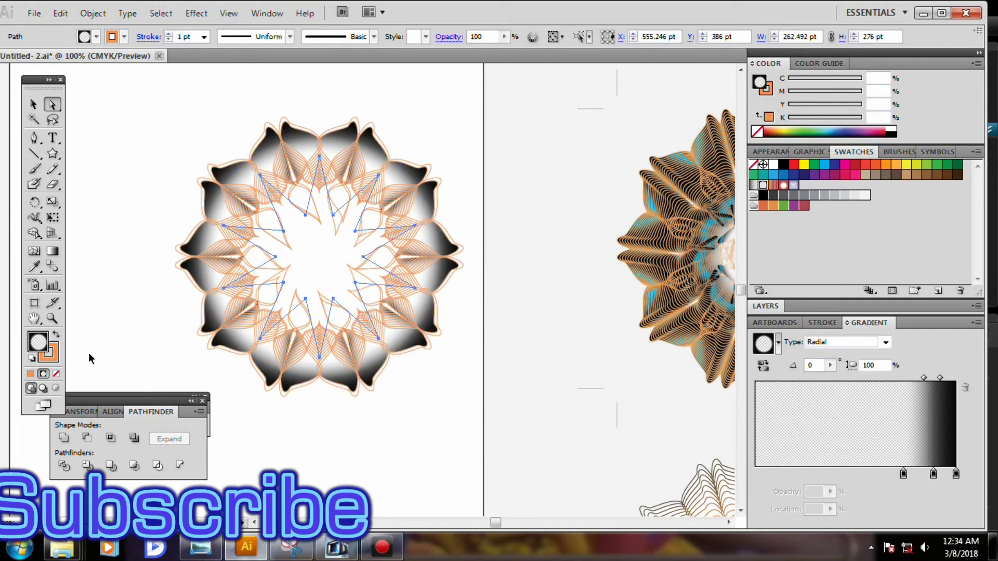
Remove the star path's fill and make its stroke 67% grey
click(55, 374)
click(51, 358)
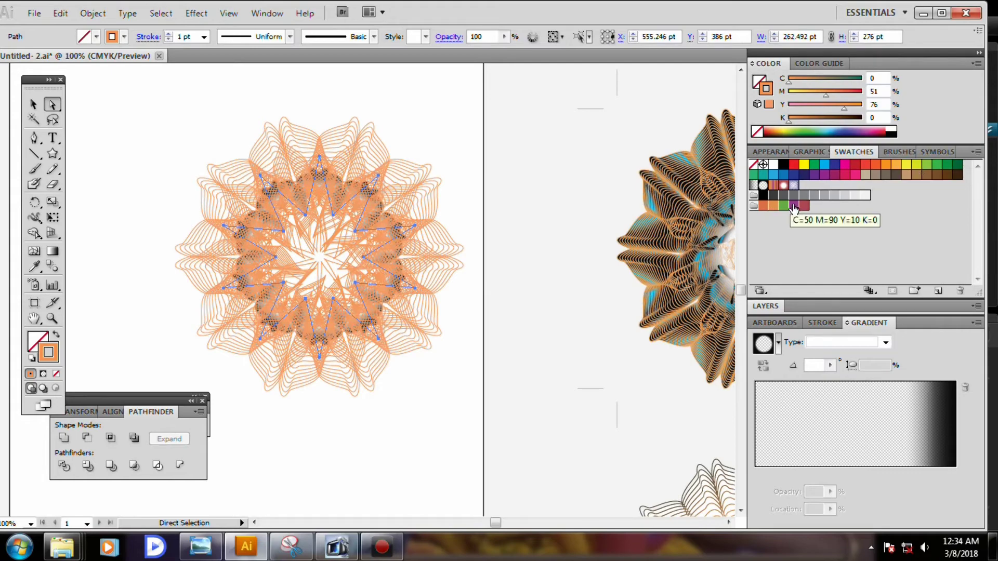
click(813, 199)
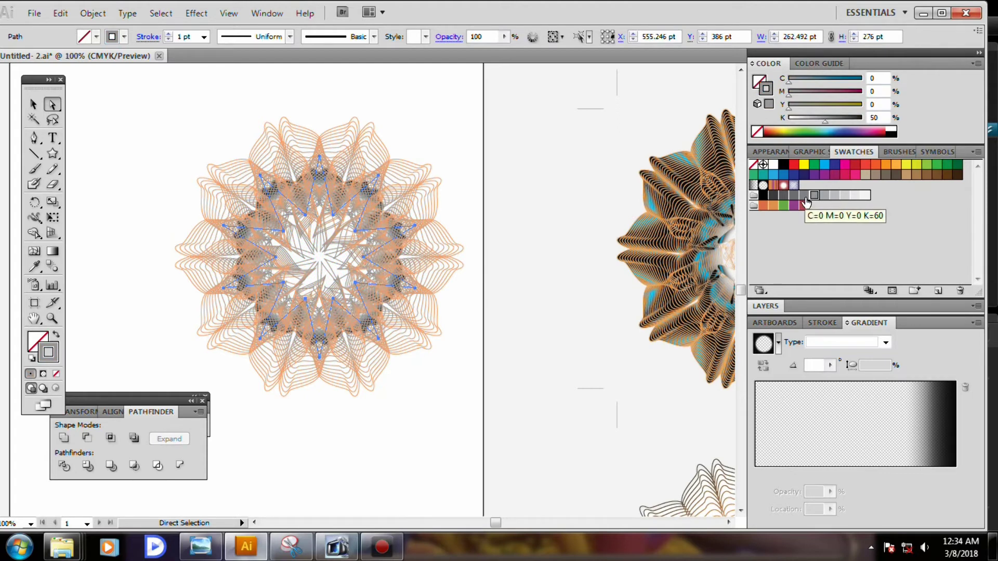
mouse_move(827, 121)
mouse_down()
mouse_move(809, 121)
mouse_move(837, 121)
mouse_up()
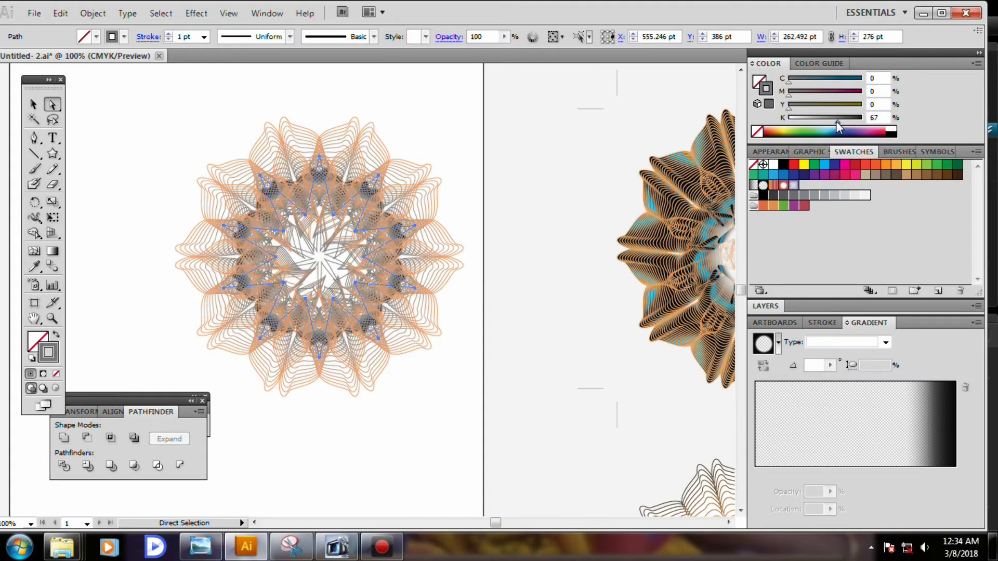
Try a radial gradient on the whole flower blend, then set its fill back to None
click(421, 416)
click(373, 375)
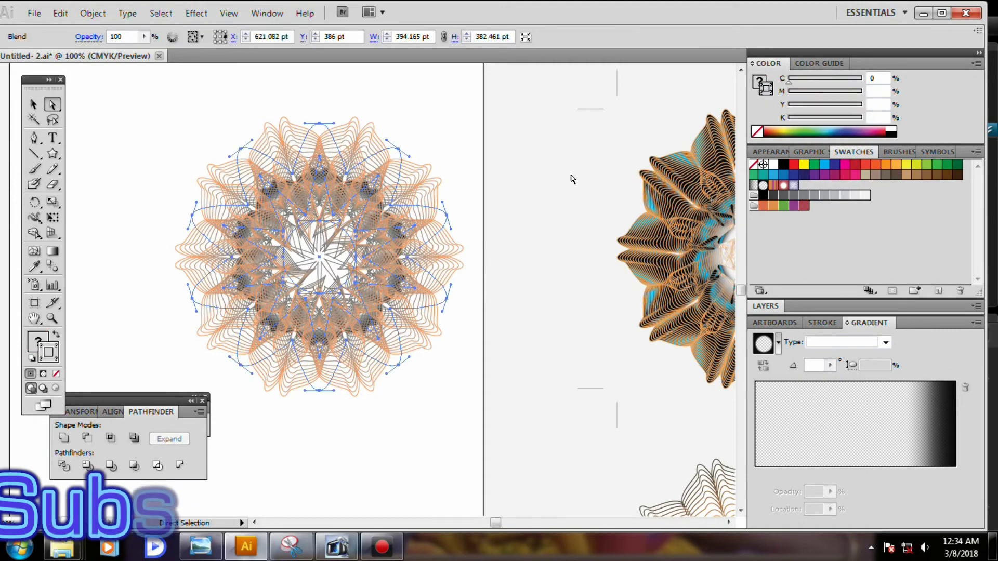
click(763, 185)
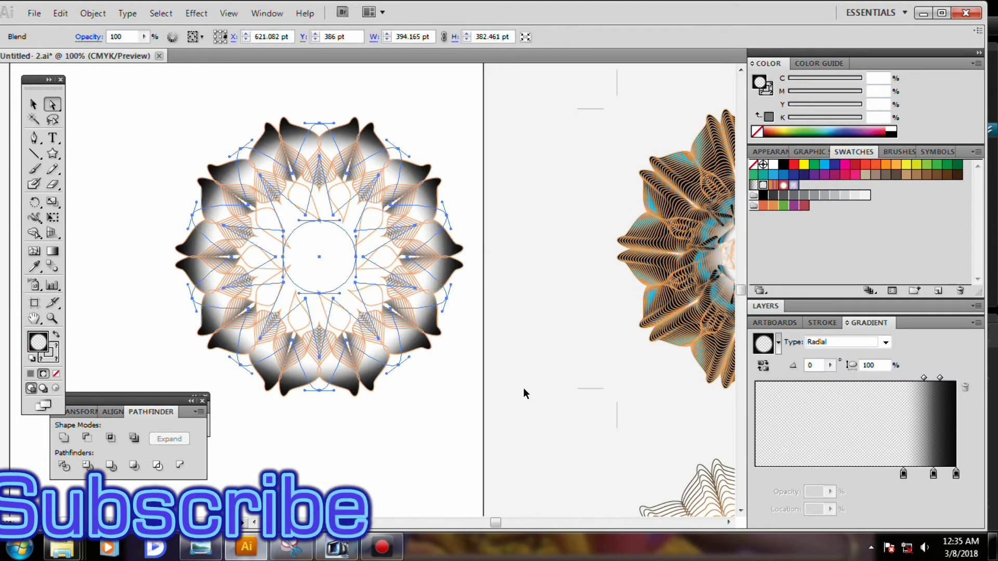
click(55, 372)
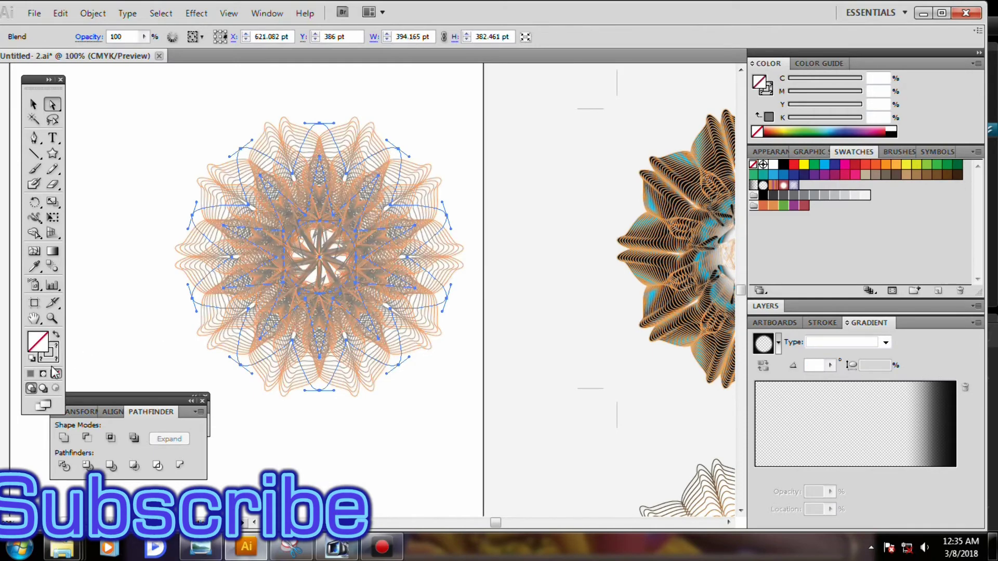
click(544, 470)
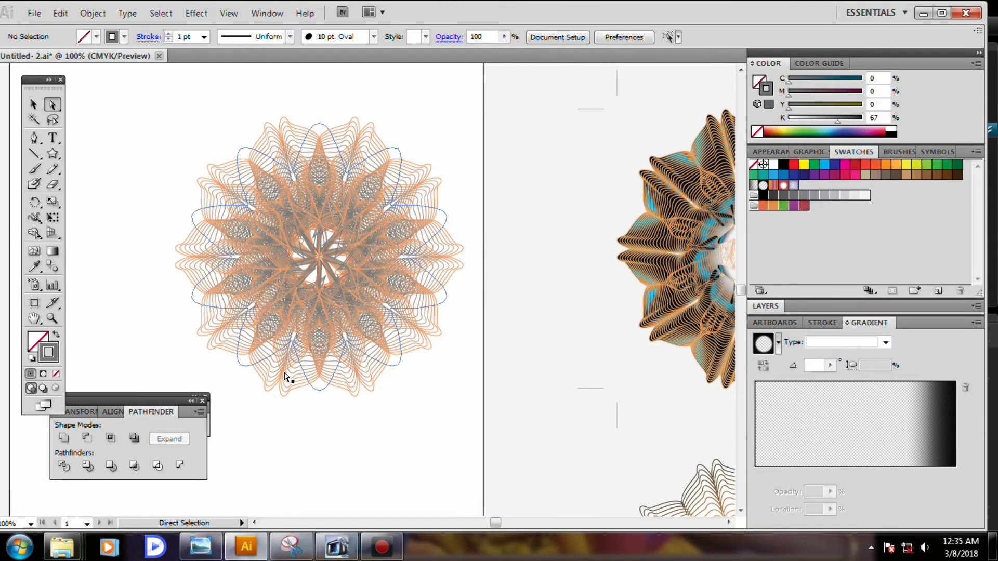
click(350, 255)
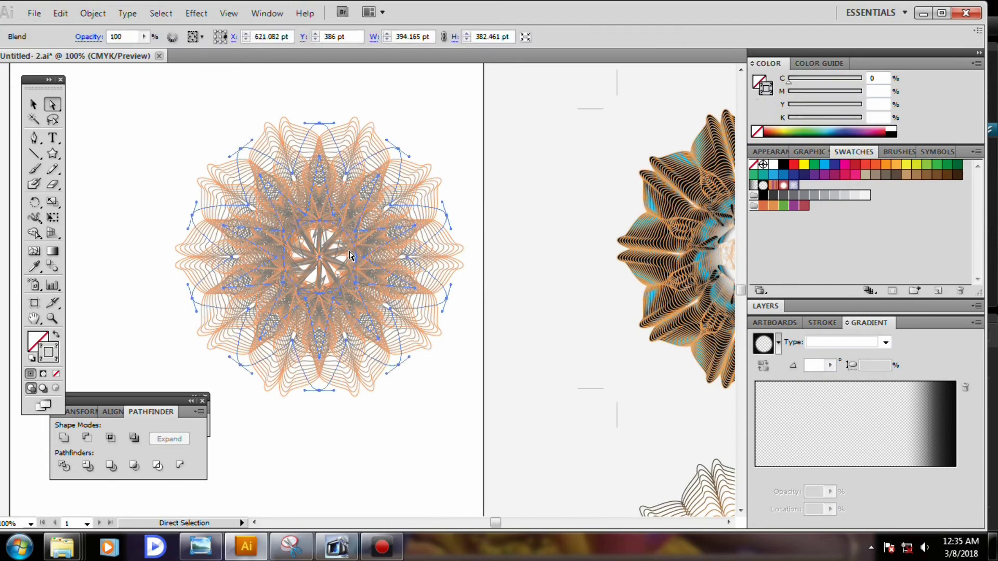
click(402, 370)
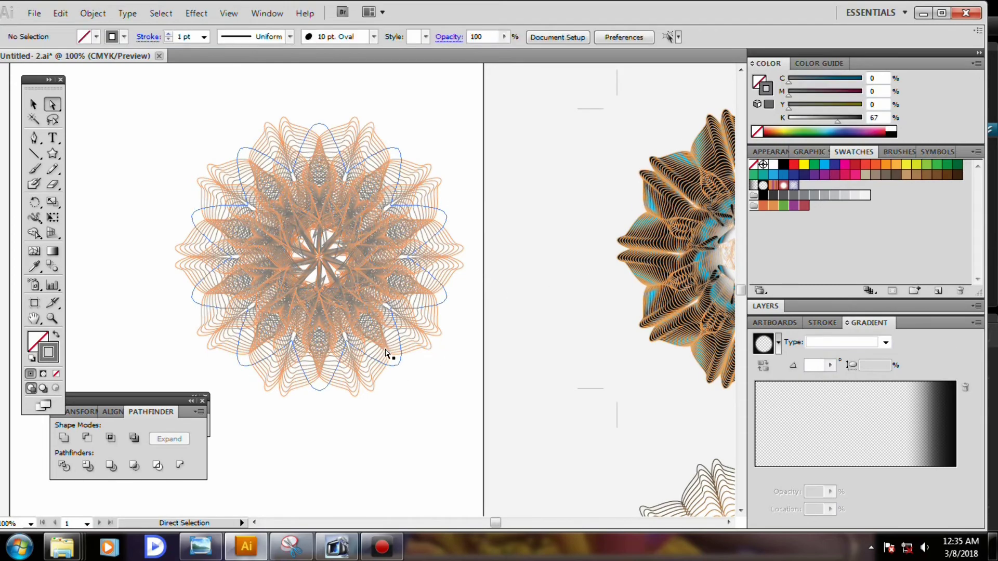
Give the outer blend path a 30% grey stroke, then select the inner star path
click(389, 363)
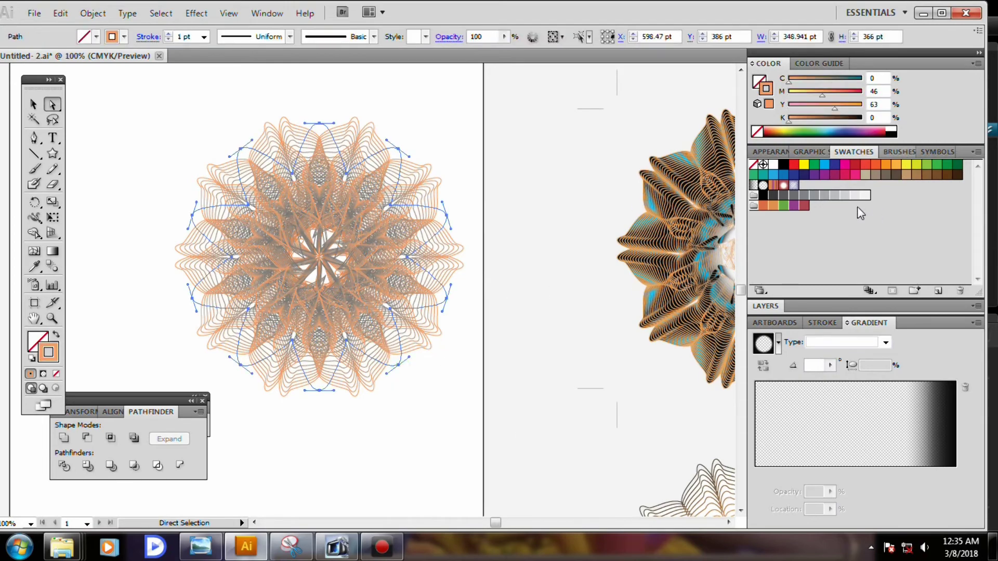
click(835, 196)
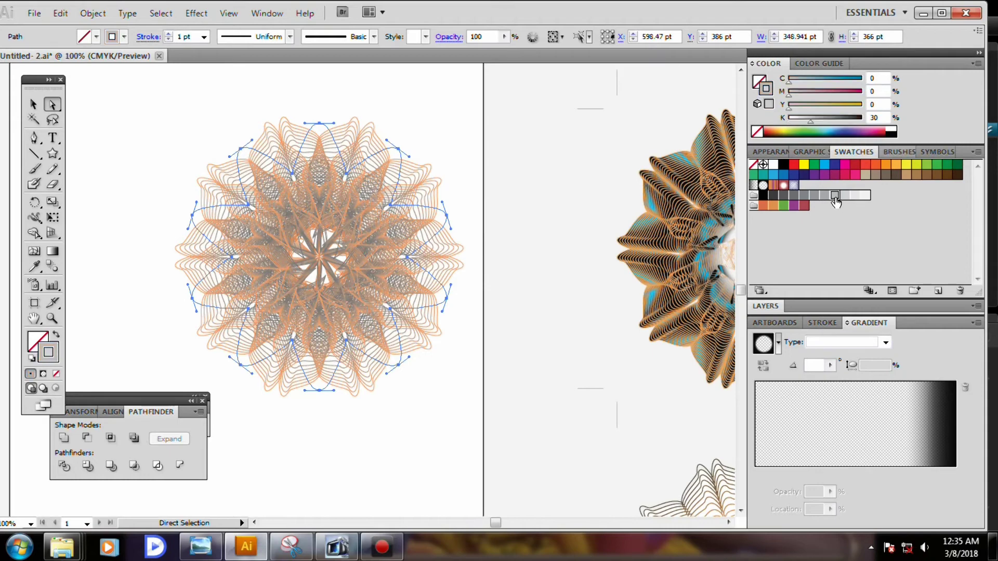
click(555, 343)
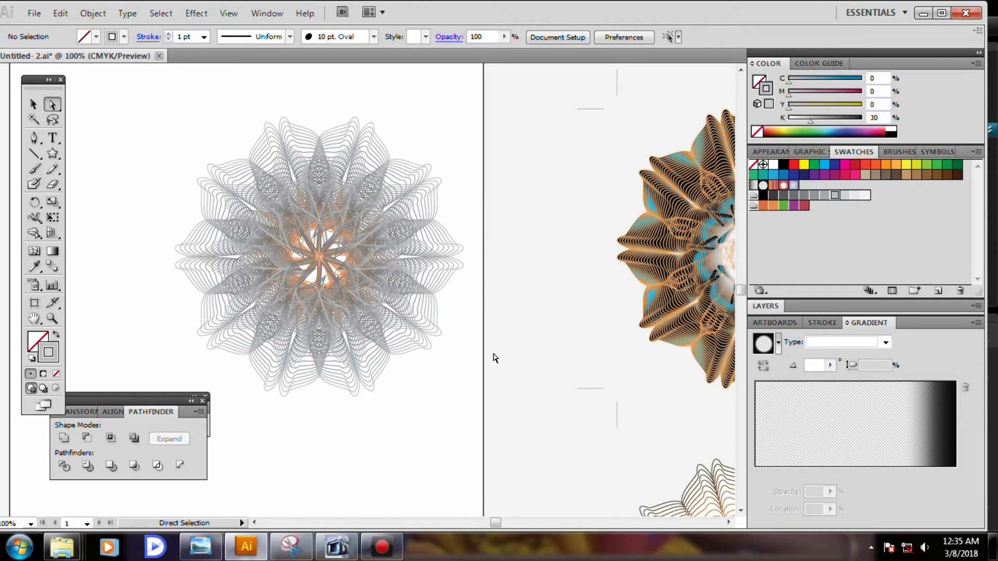
click(378, 262)
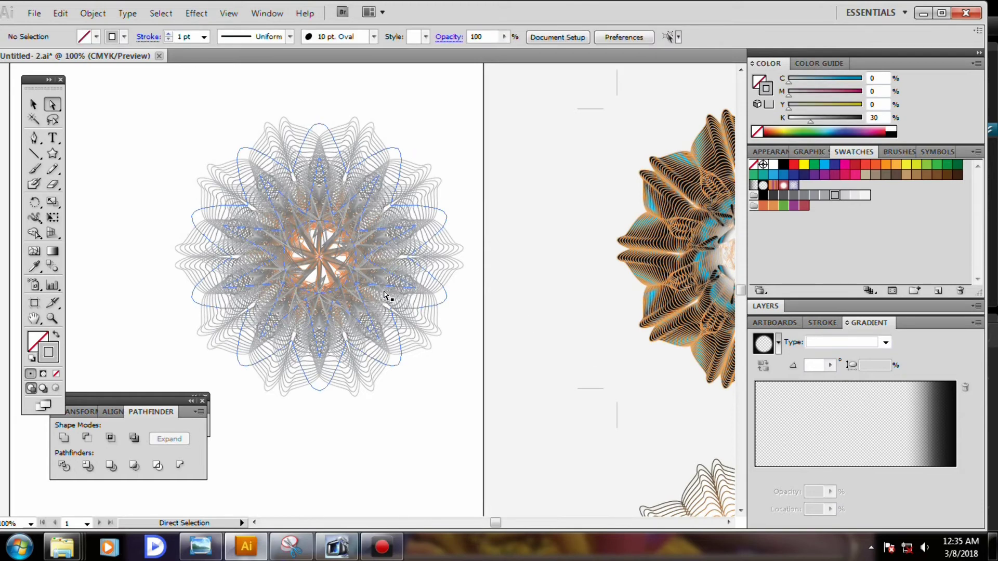
click(391, 282)
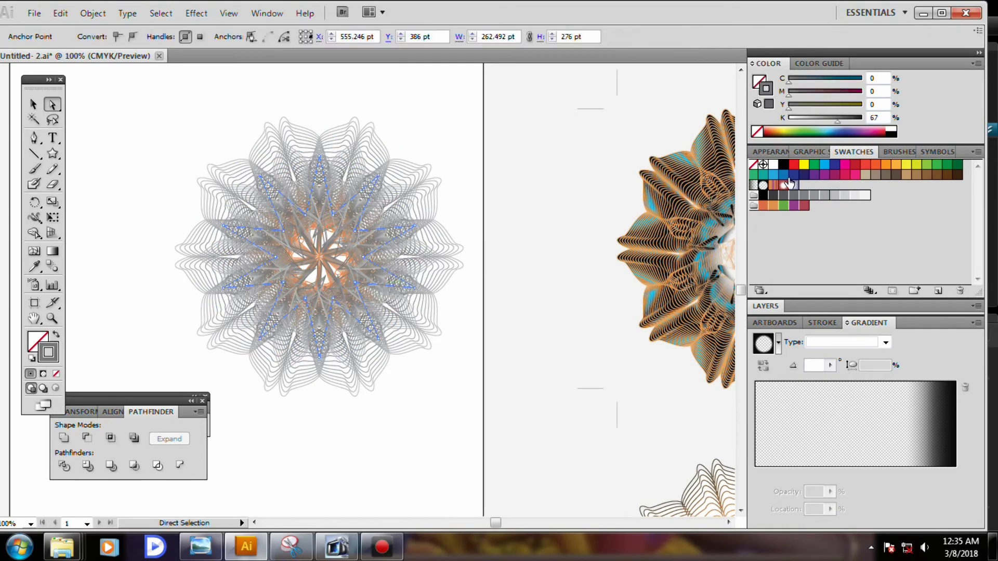
Try a radial gradient on the flower path, then remove its fill again
click(763, 185)
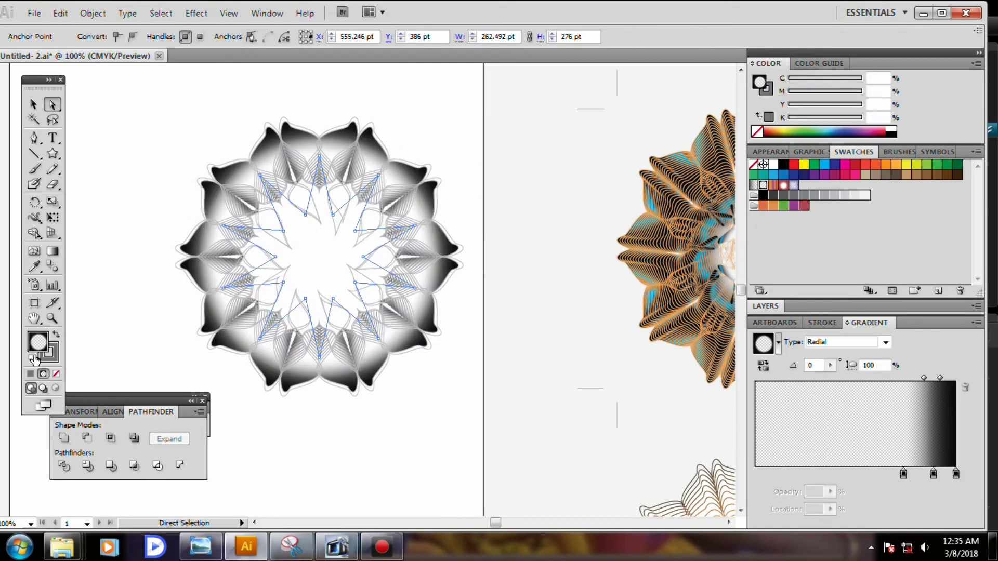
click(56, 374)
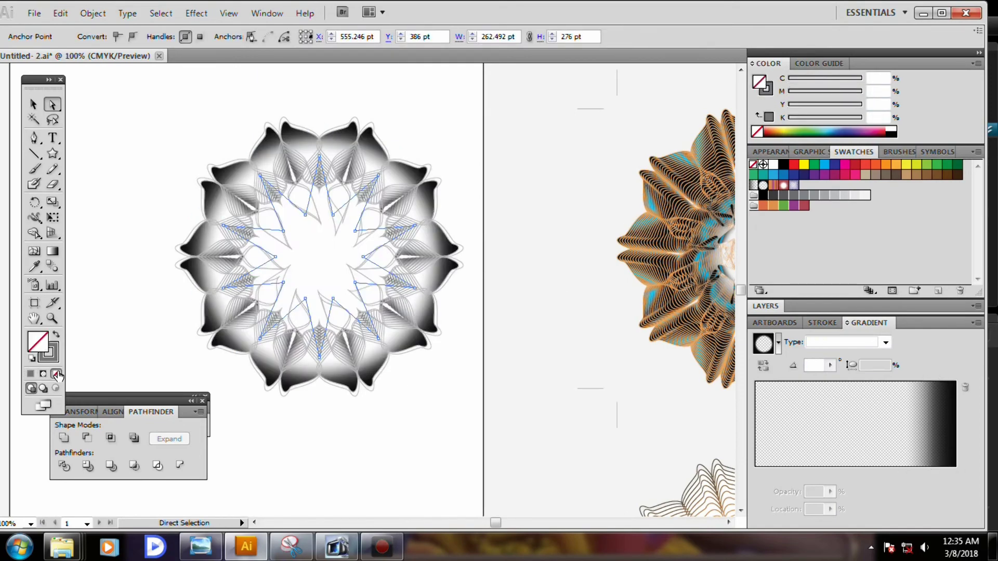
click(536, 411)
click(327, 264)
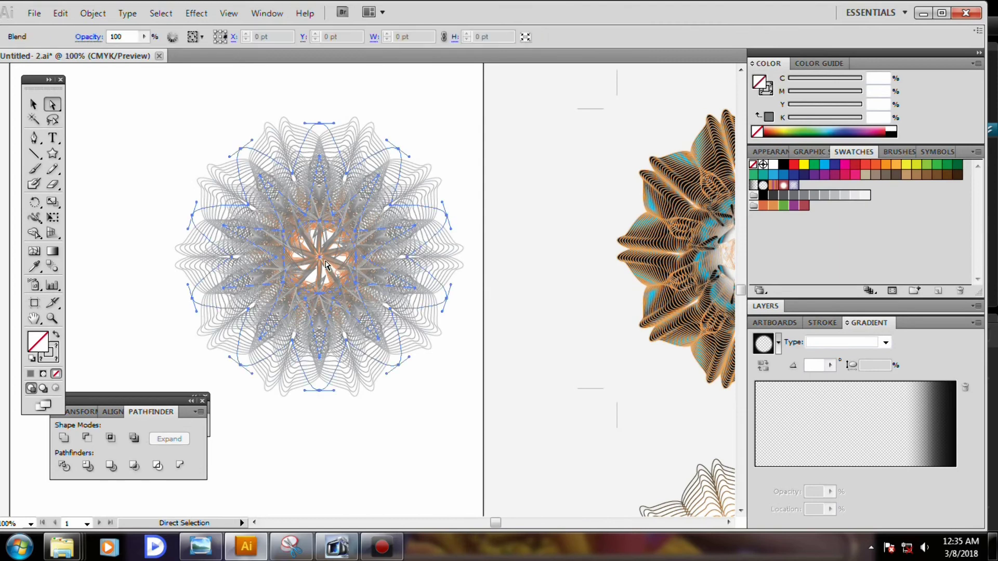
click(577, 420)
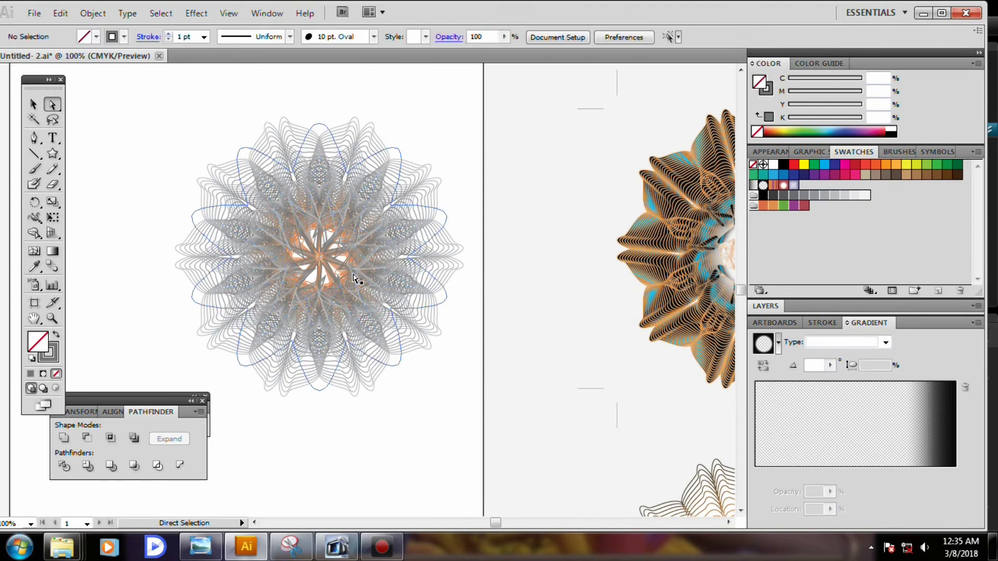
Fill the small centre circle with the white-to-red radial gradient swatch
click(303, 295)
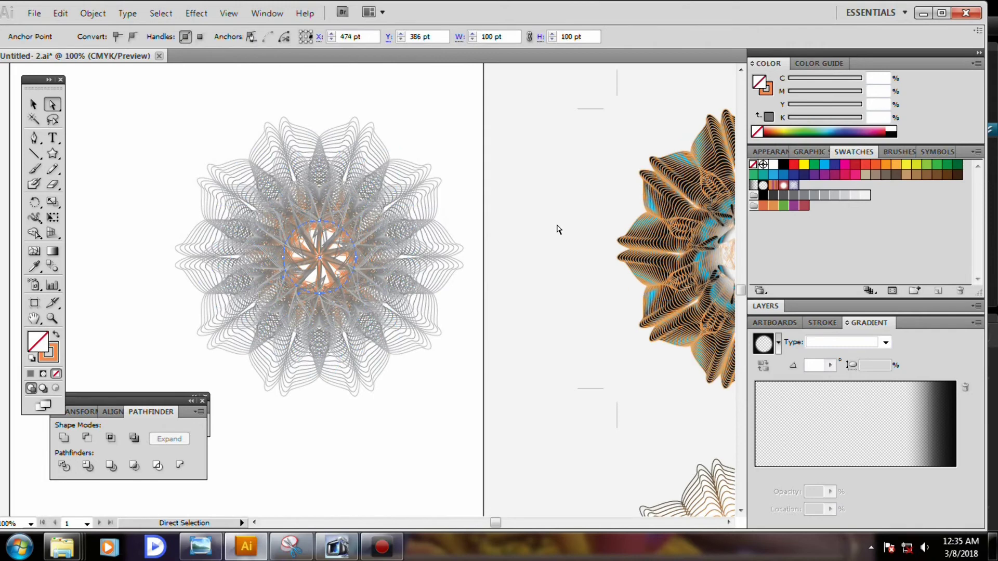
click(784, 185)
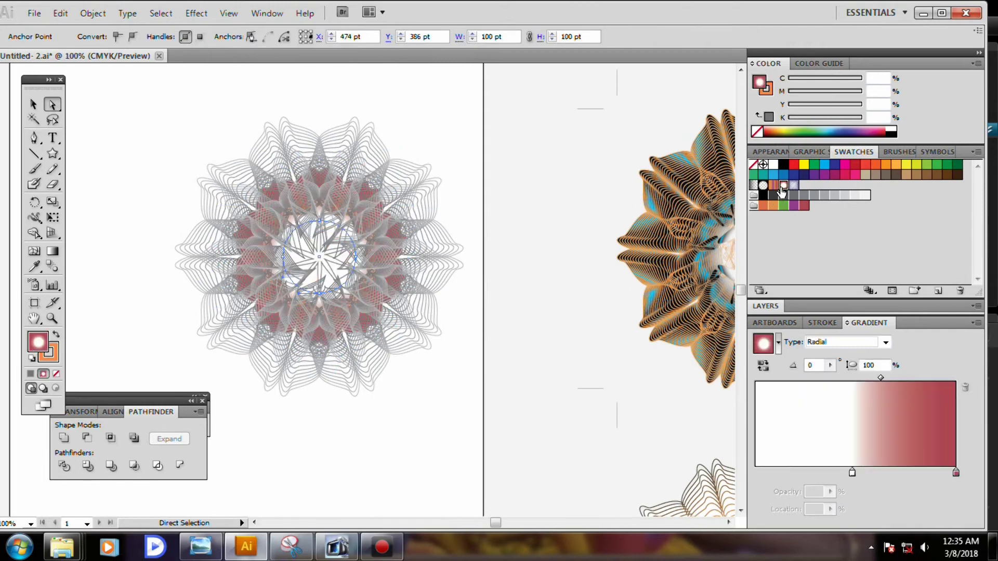
click(446, 416)
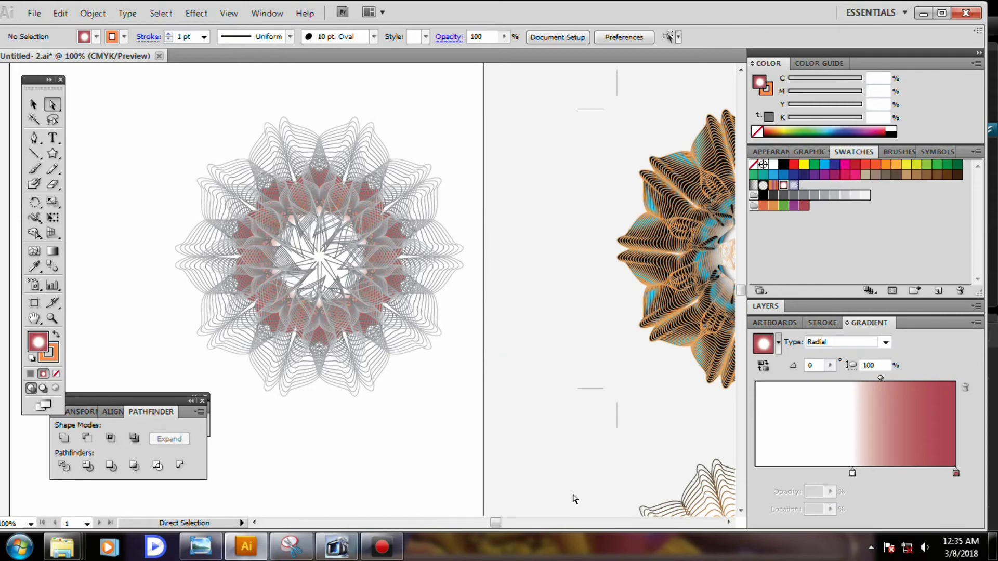
key(v)
key(a)
Give the inner path no fill and a dark olive stroke of Y 88, K 100
click(354, 285)
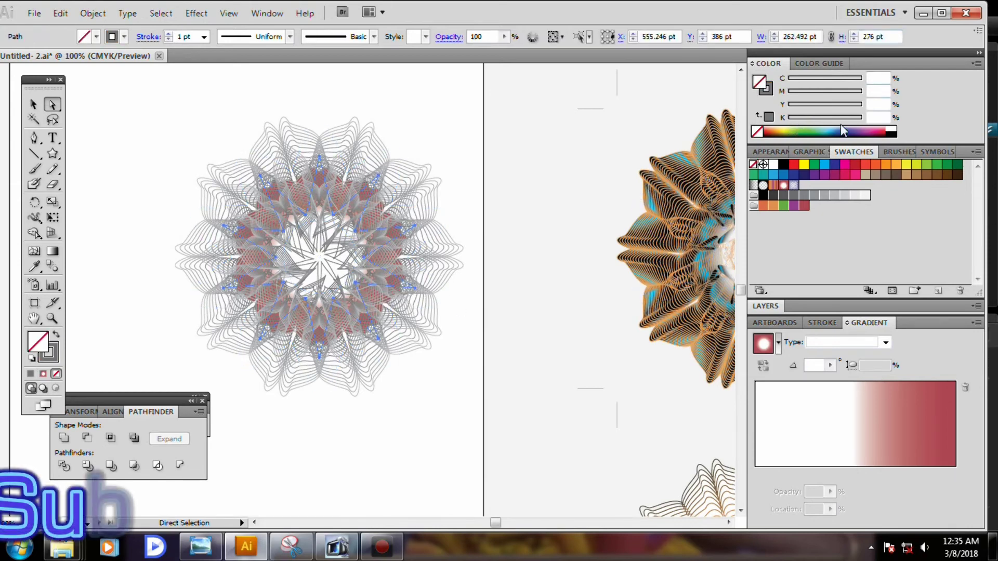
click(896, 132)
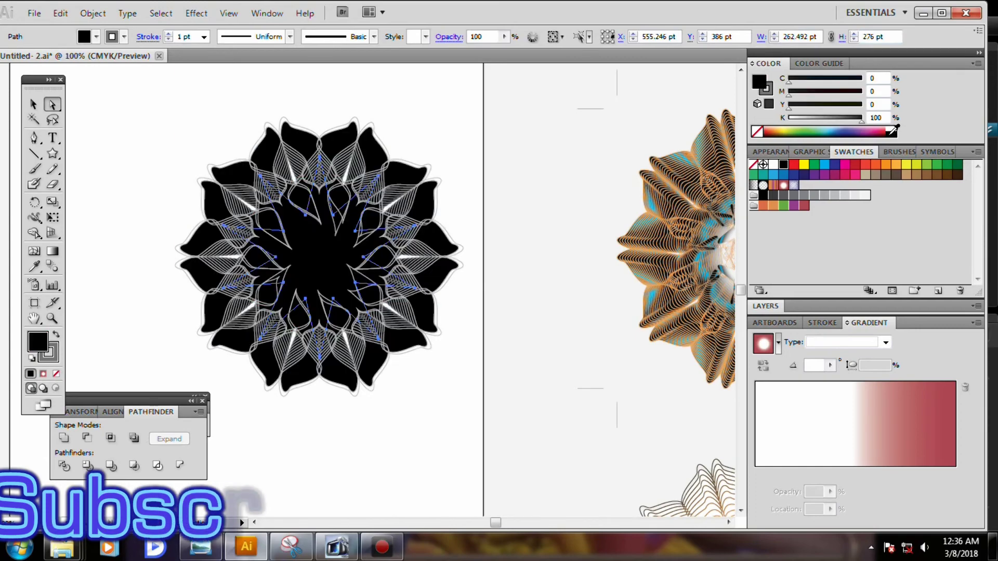
click(56, 374)
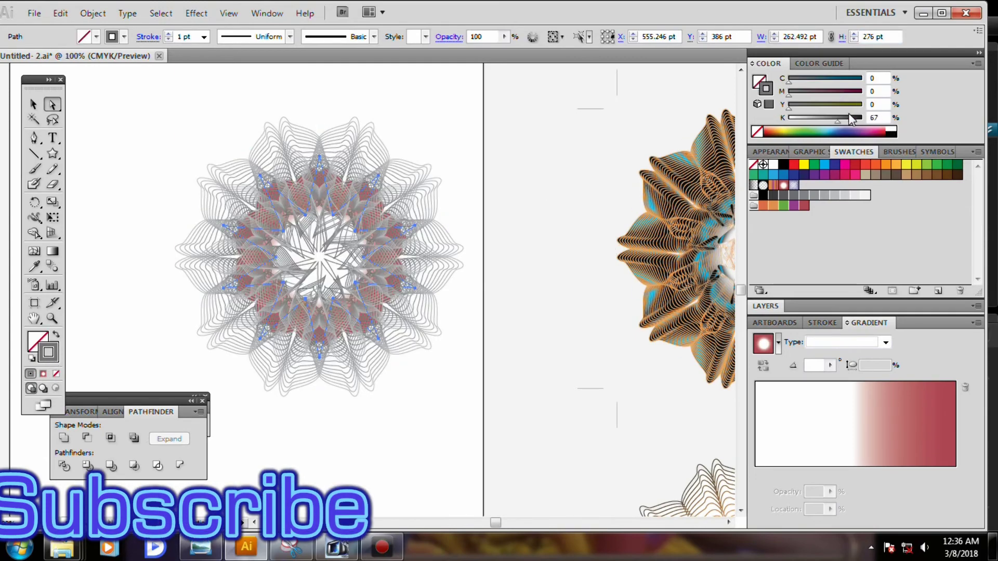
click(854, 122)
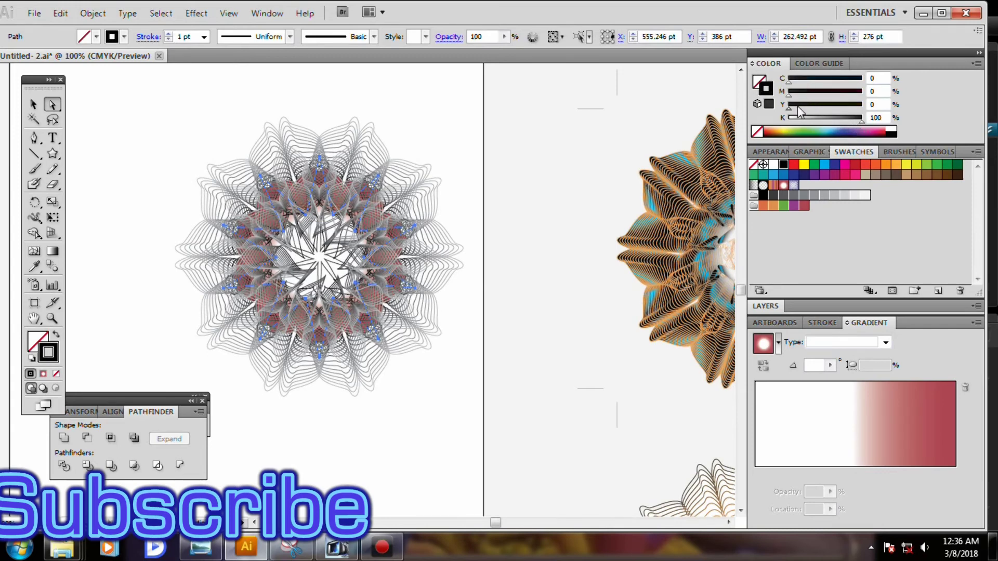
drag(798, 107, 852, 117)
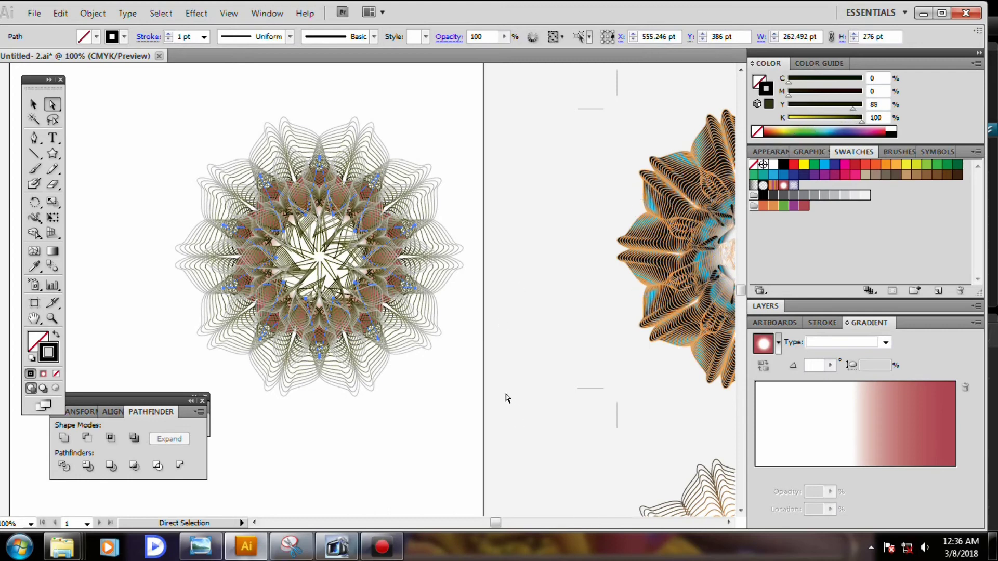
key(ctrl+shift+a)
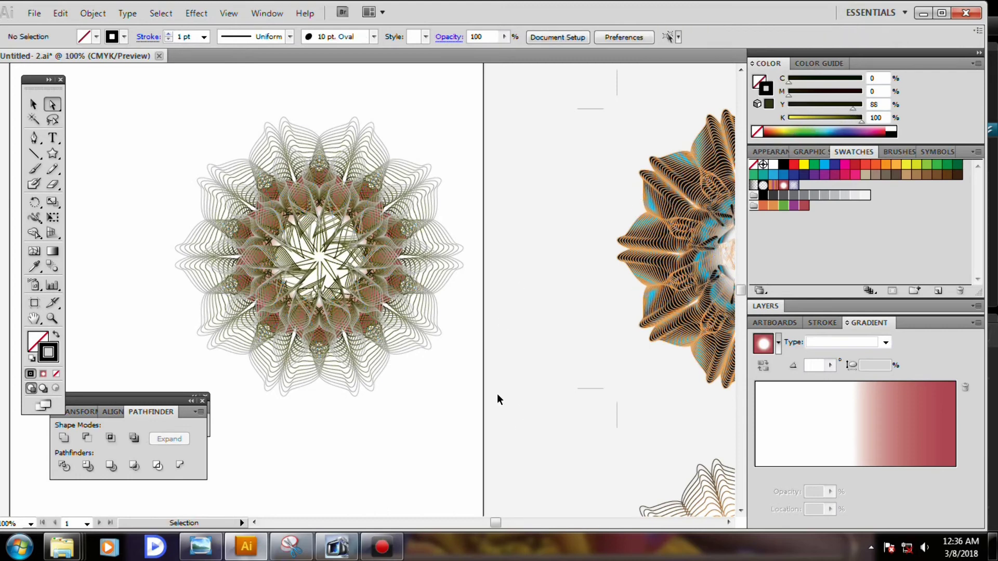
key(a)
key(v)
click(798, 82)
drag(799, 83, 855, 82)
drag(794, 99, 866, 101)
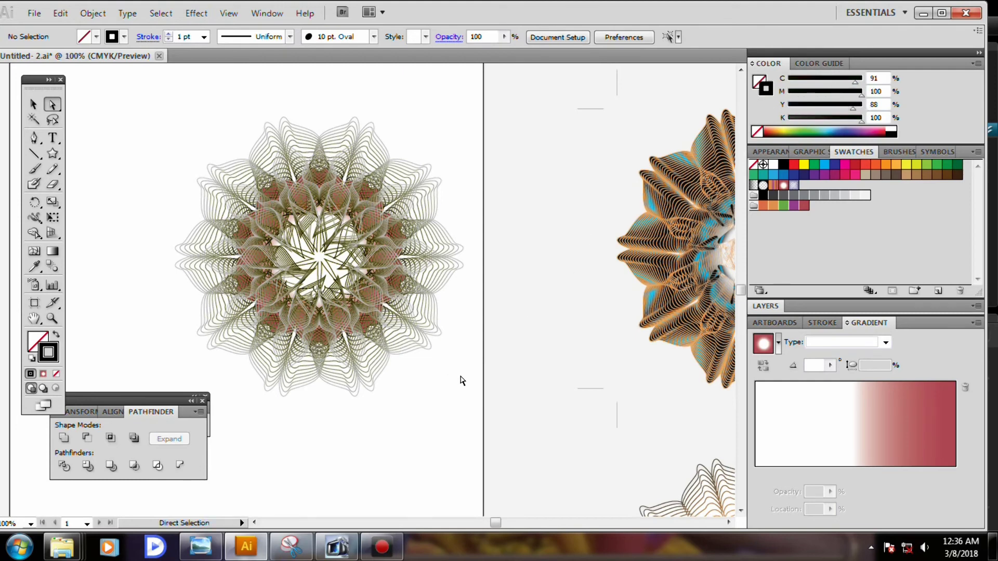
key(ctrl)
drag(329, 401, 371, 395)
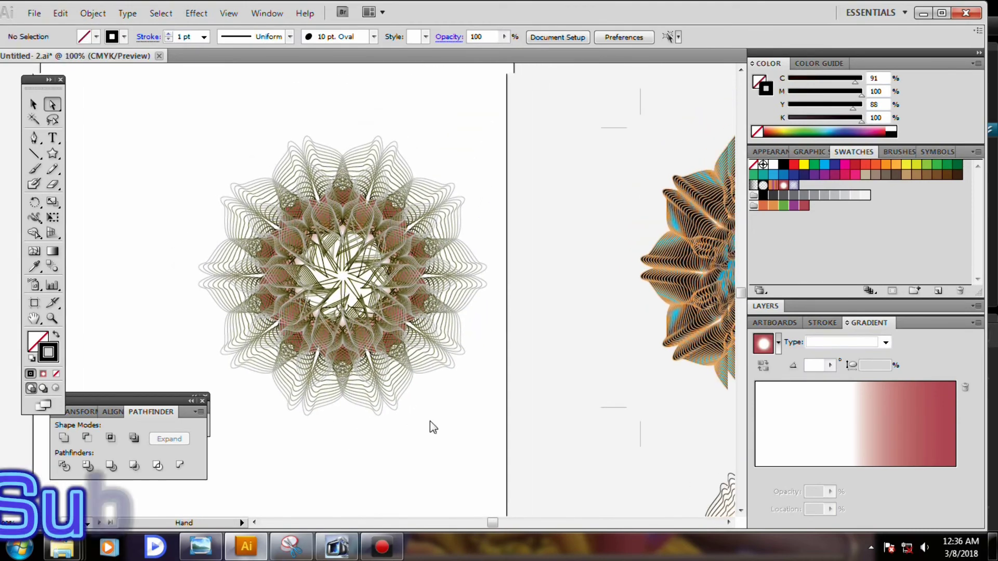
scroll(419, 435, up, 3)
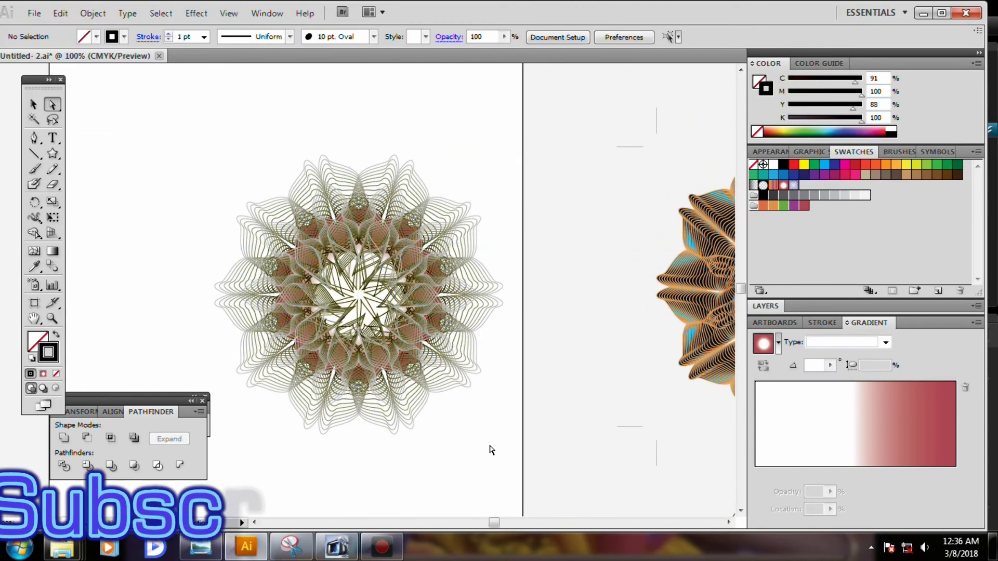
Set the outer flower outline's stroke to about 41% black
click(442, 382)
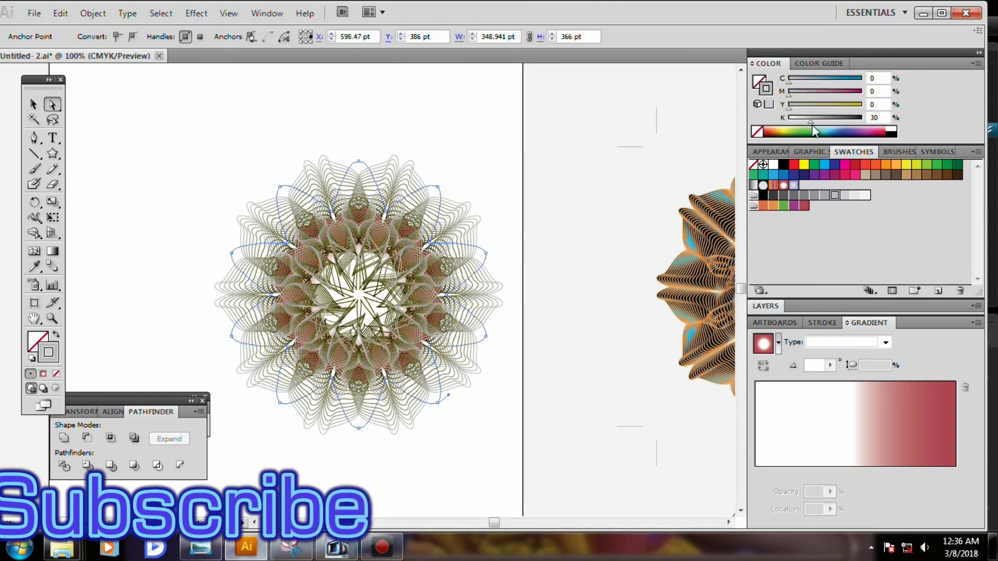
drag(815, 123, 831, 123)
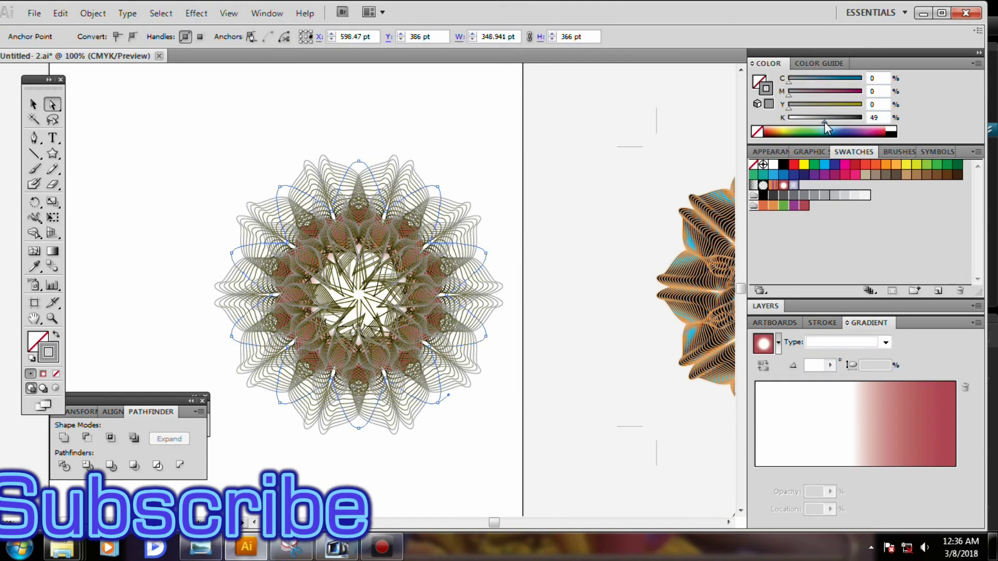
mouse_move(831, 121)
mouse_down()
mouse_move(842, 119)
mouse_move(818, 120)
mouse_up()
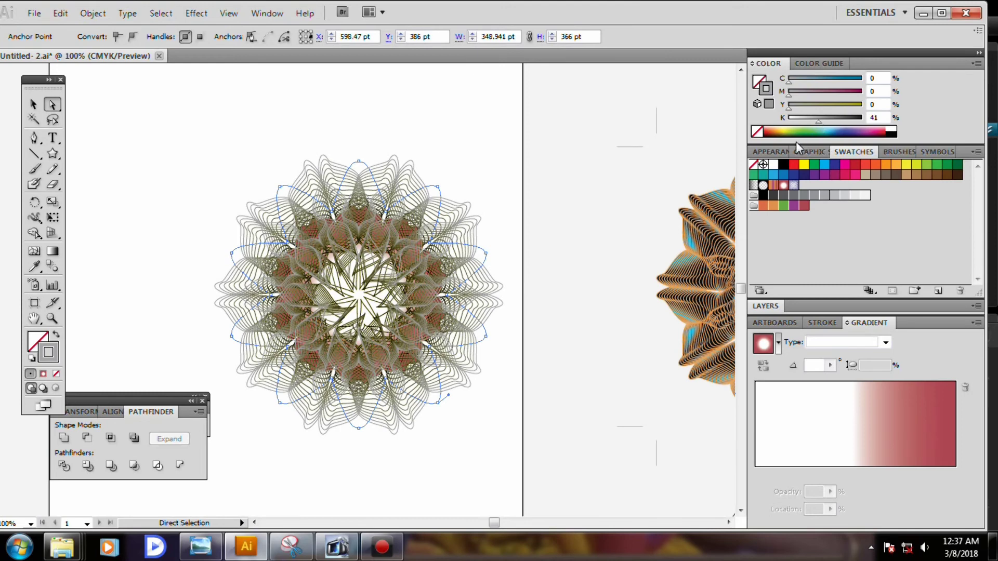
click(538, 424)
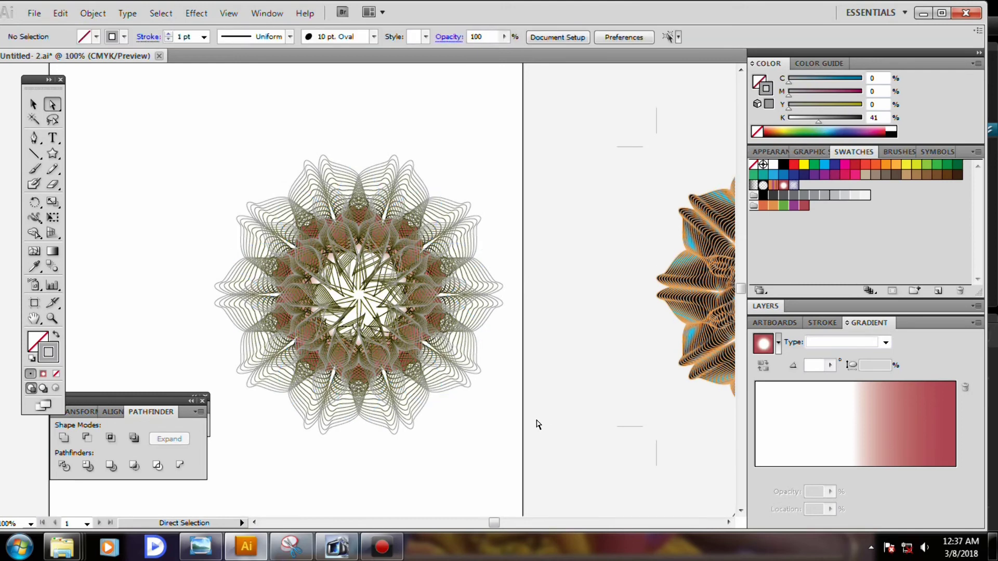
Tint the outer flower outline's stroke olive with Y 43 and K 41
click(464, 376)
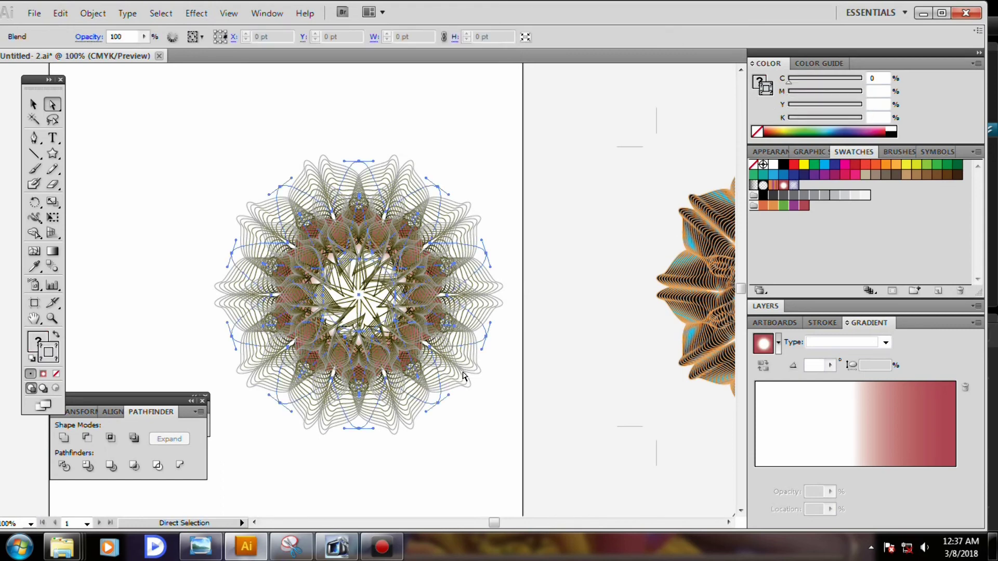
click(593, 339)
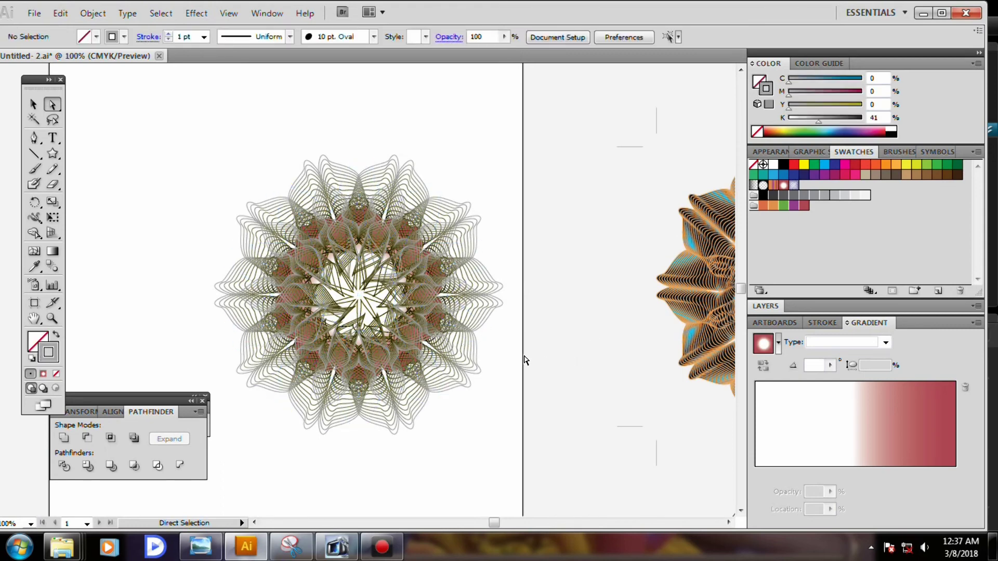
click(478, 346)
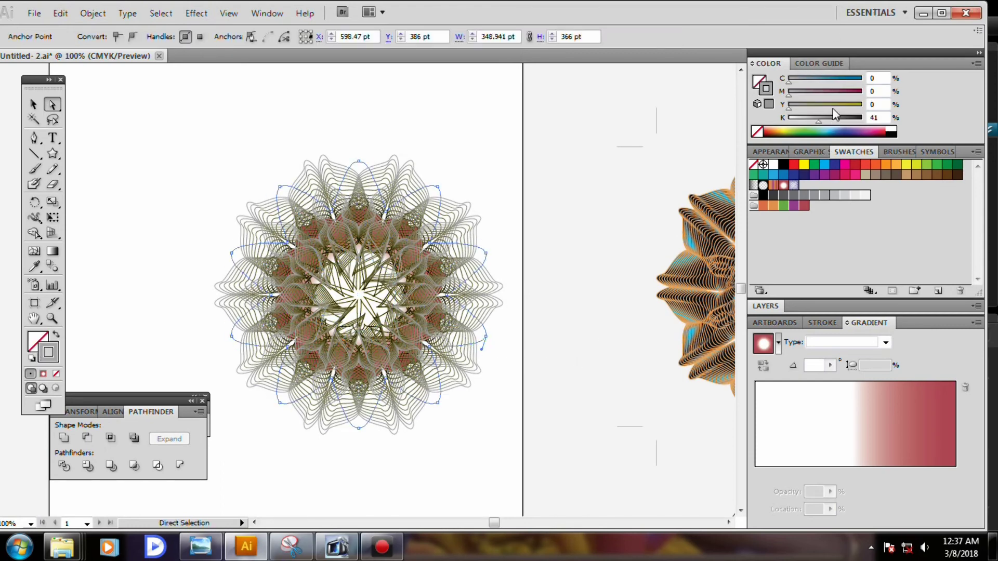
drag(794, 108, 812, 107)
drag(823, 107, 858, 112)
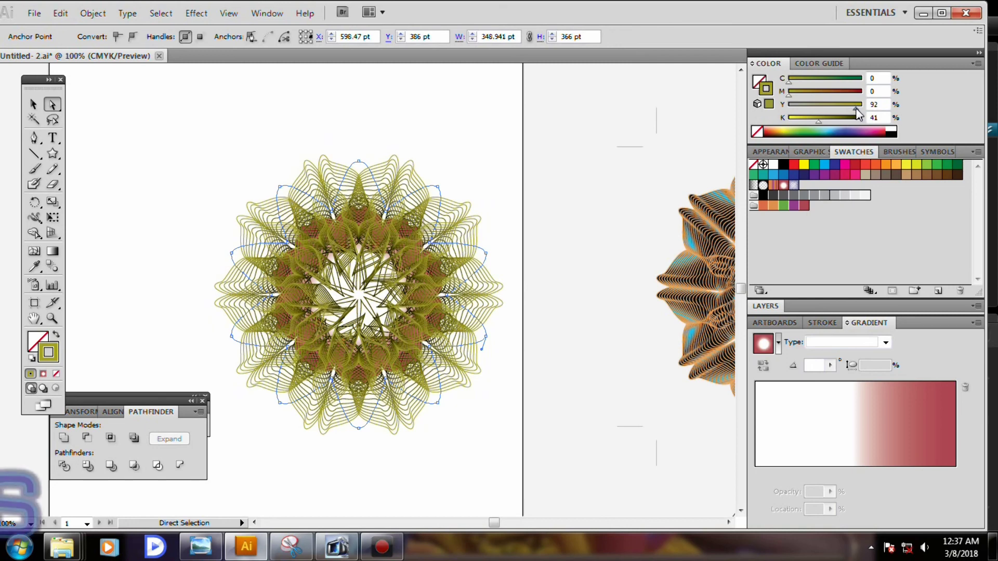
drag(855, 111, 814, 107)
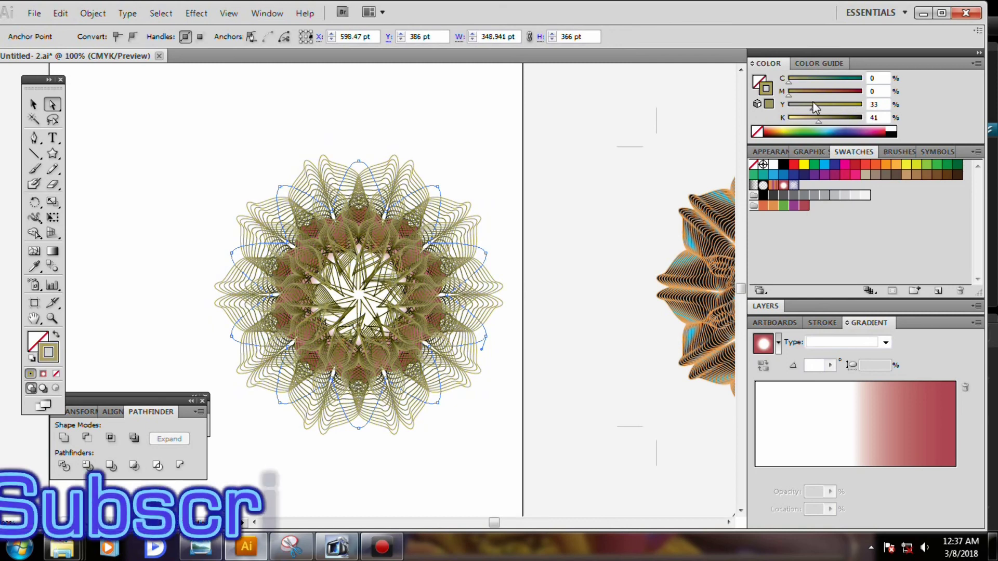
mouse_move(815, 108)
mouse_down()
mouse_move(792, 114)
mouse_move(804, 113)
mouse_up()
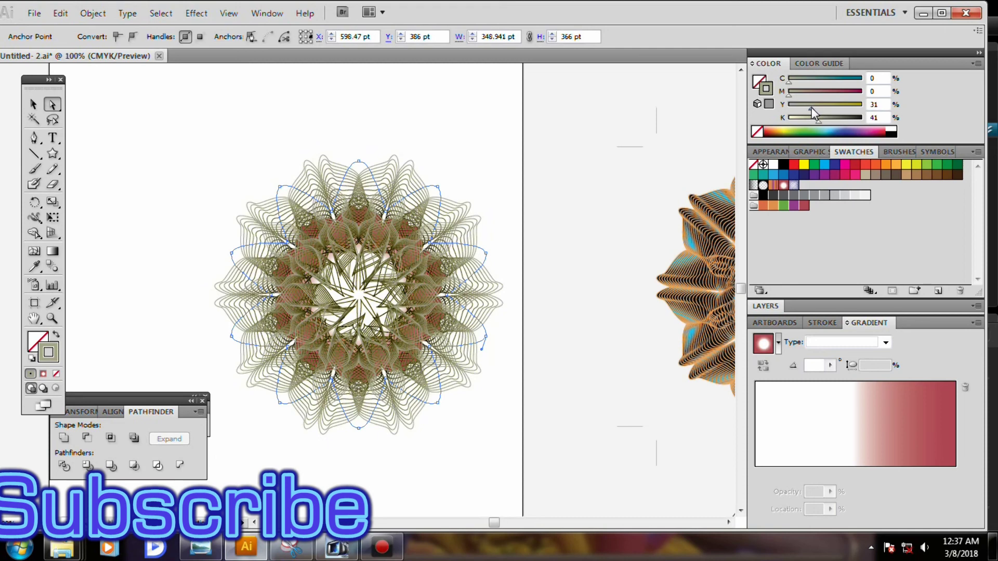
mouse_move(813, 110)
mouse_down()
mouse_move(801, 98)
mouse_move(816, 96)
mouse_move(788, 98)
mouse_up()
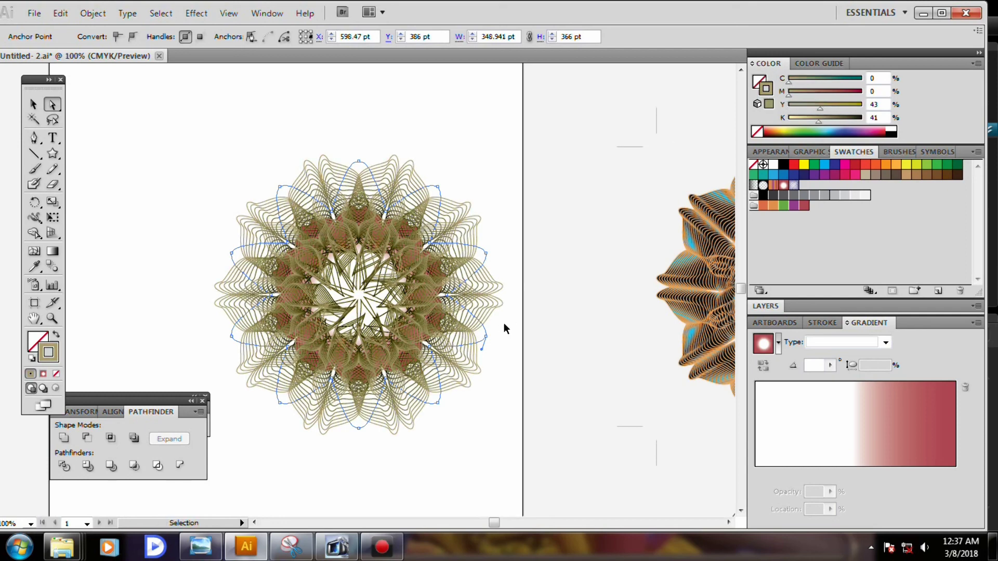
click(520, 307)
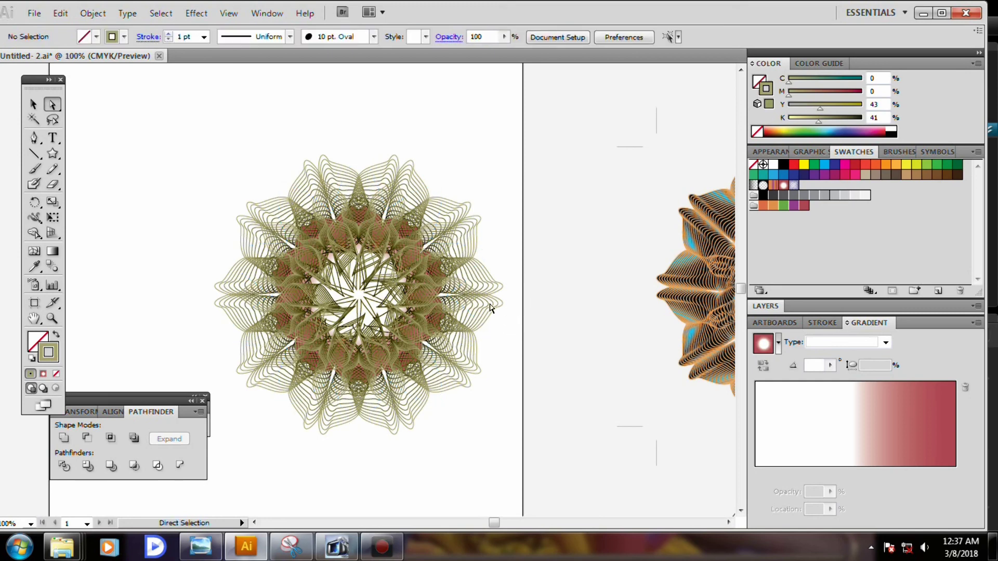
drag(442, 315, 427, 289)
key(alt+space)
key(Escape)
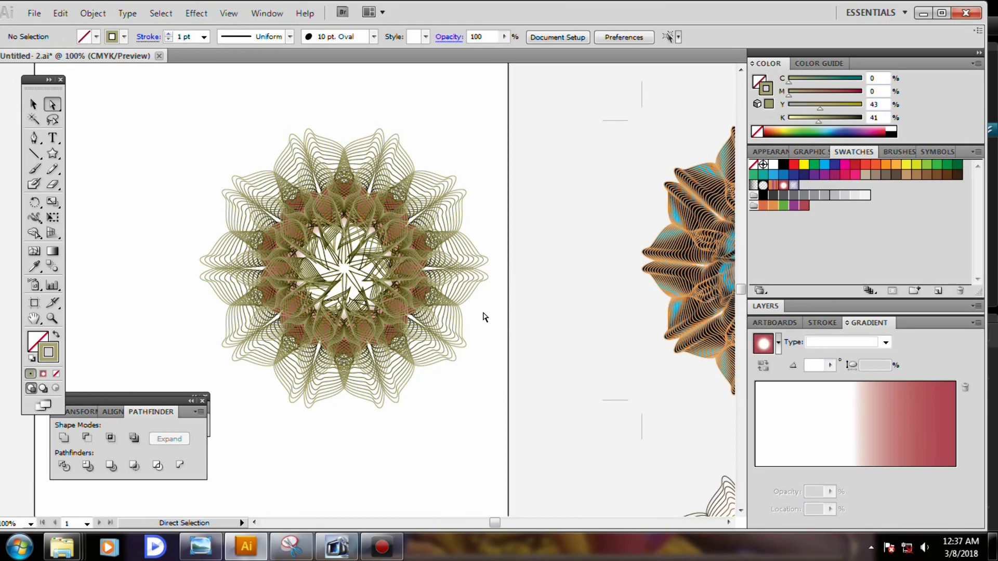